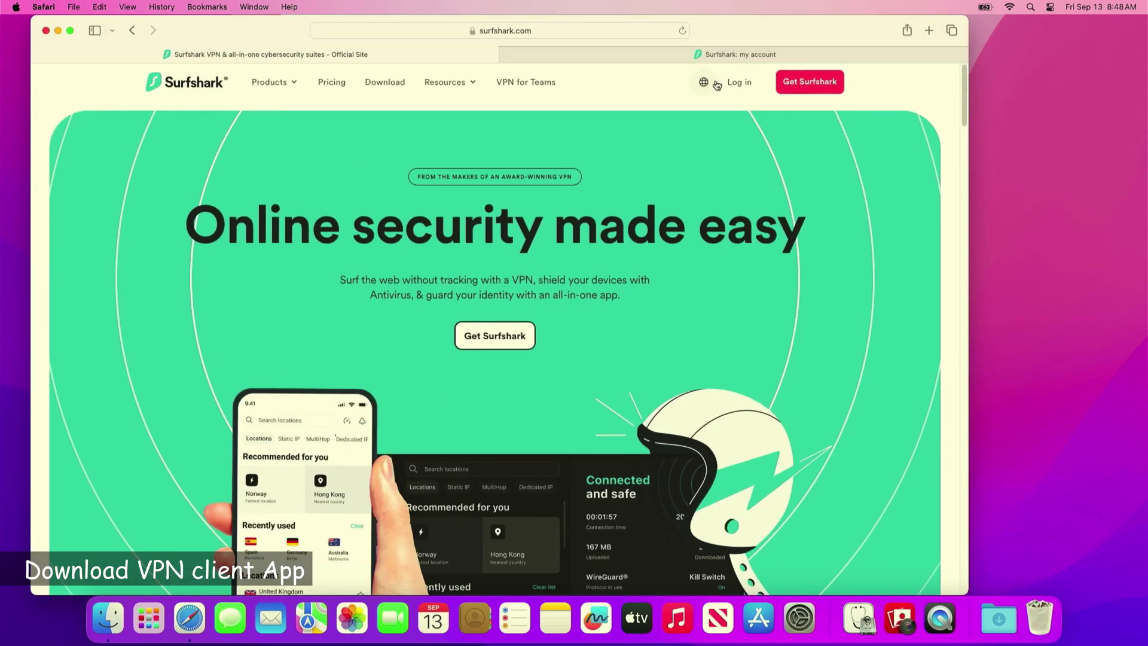
Download the macOS Surfshark app from the account's Download apps page, allowing my.surfshark.com downloads.
left_click(737, 84)
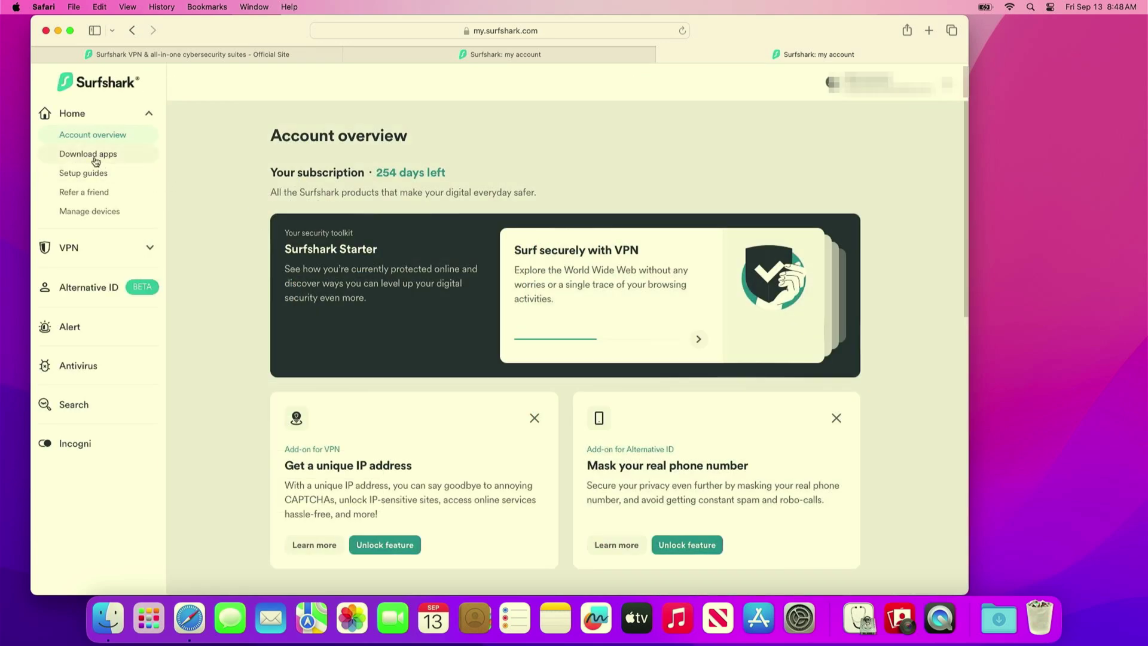
left_click(94, 156)
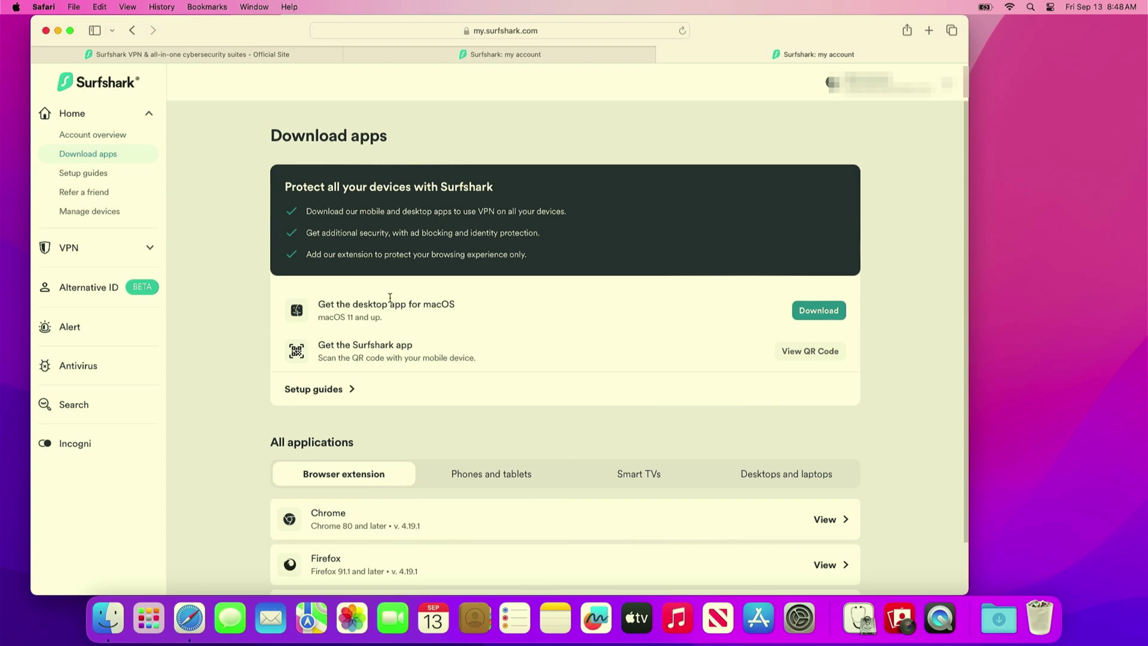
left_click(822, 312)
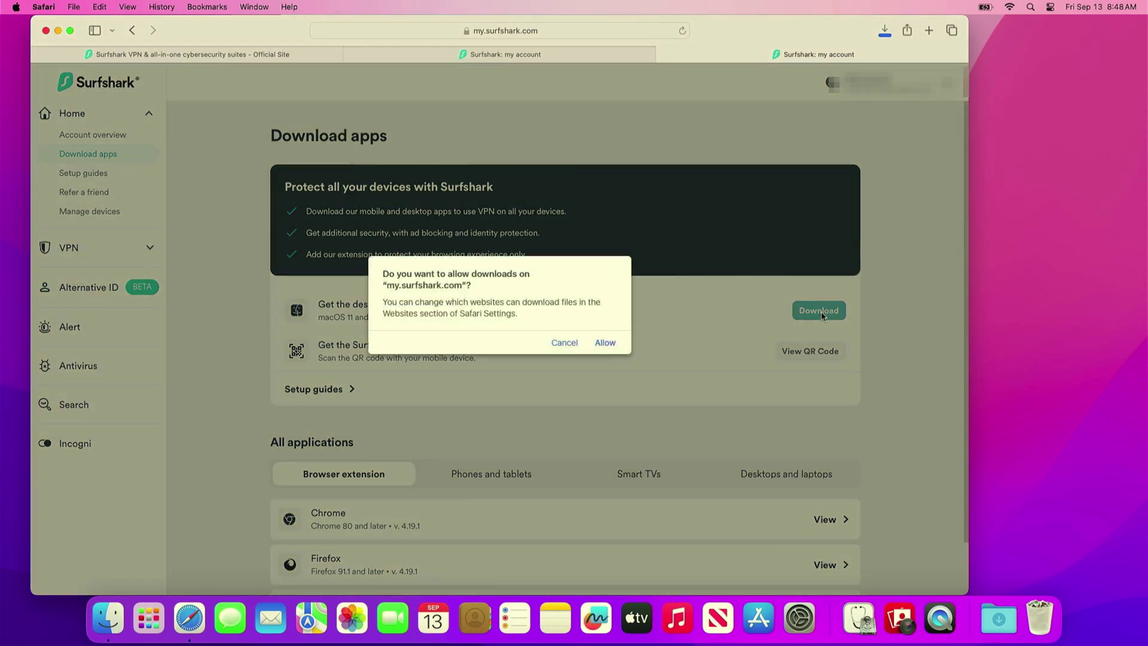
left_click(605, 343)
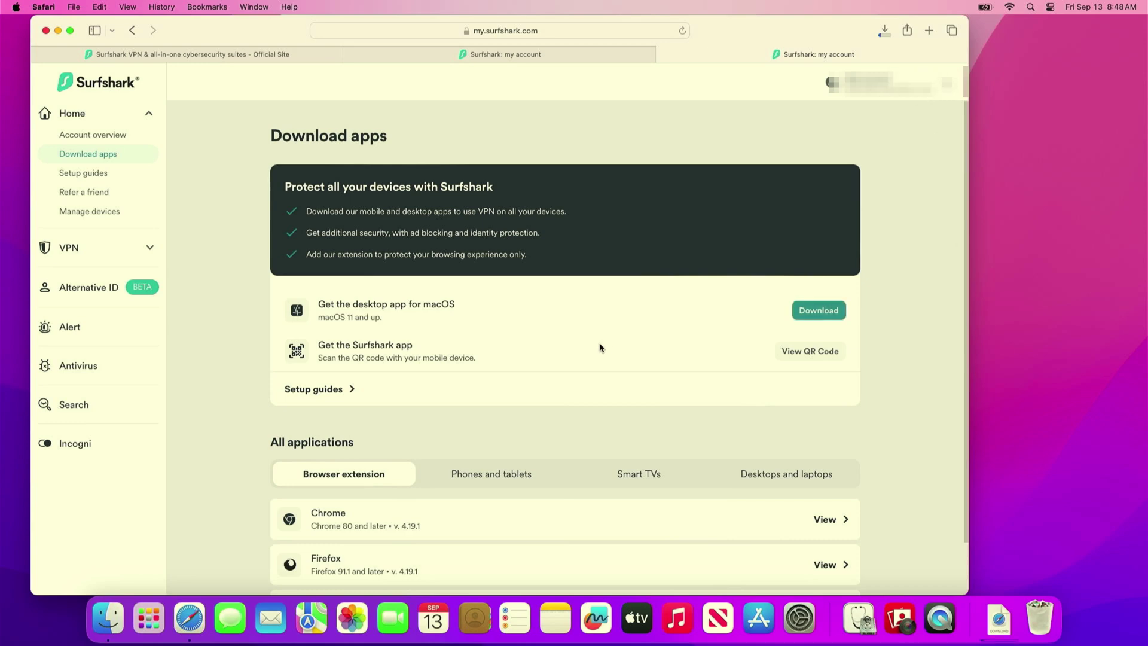
Open Surfshark.dmg from Downloads, drag the Surfshark app into Applications, and close the installer.
left_click(886, 33)
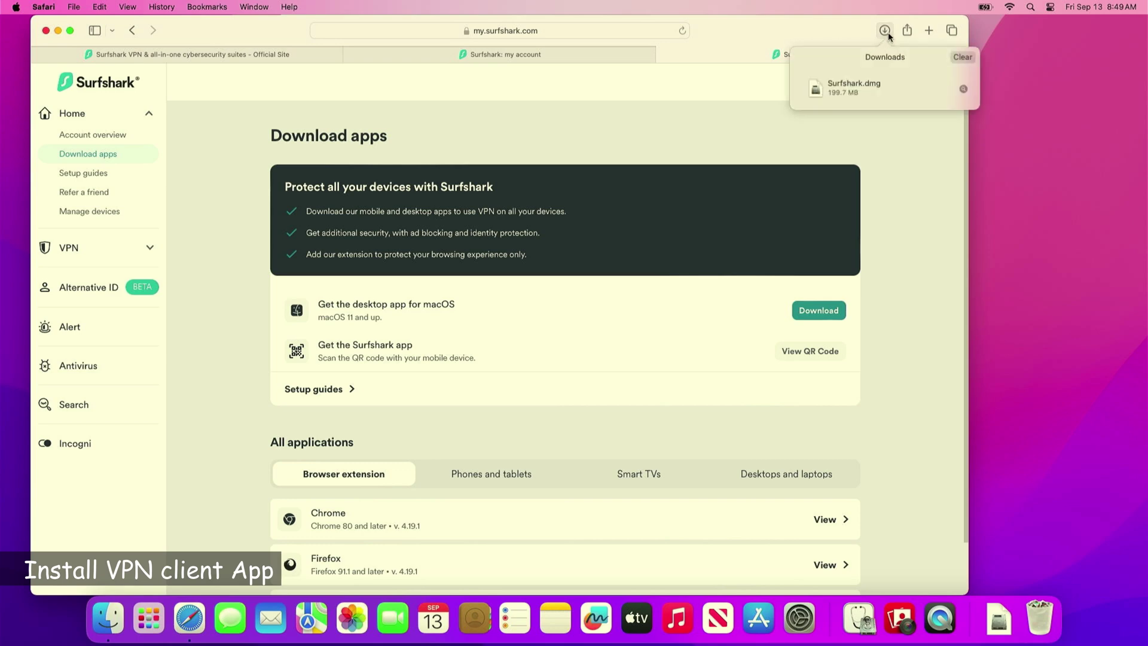
double_click(852, 90)
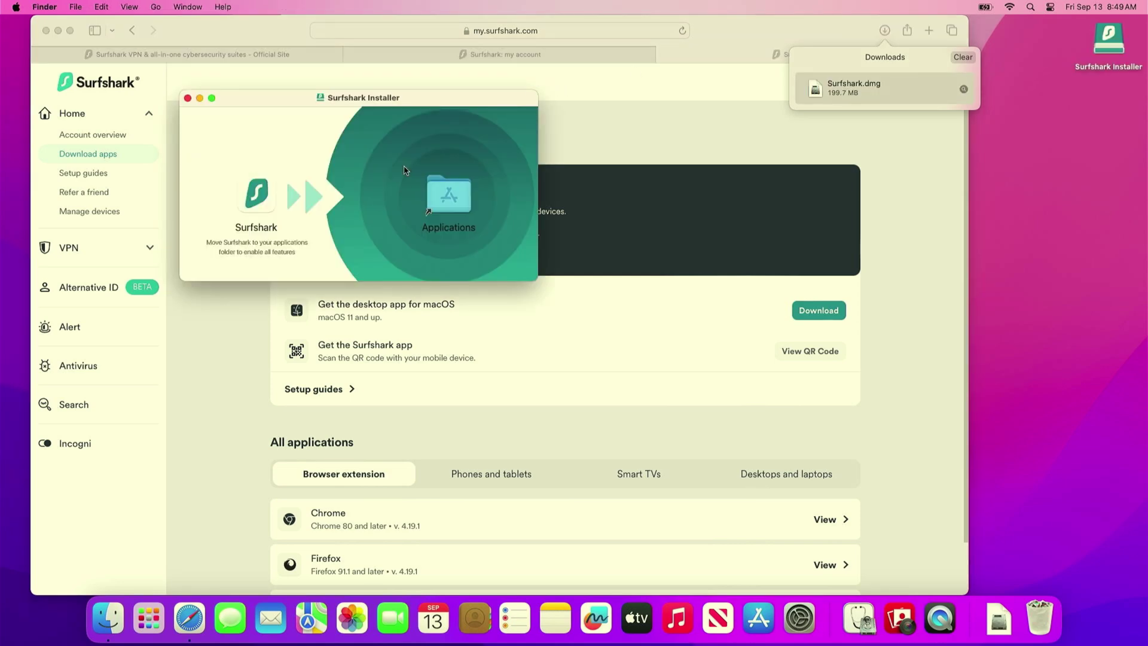
left_click(58, 30)
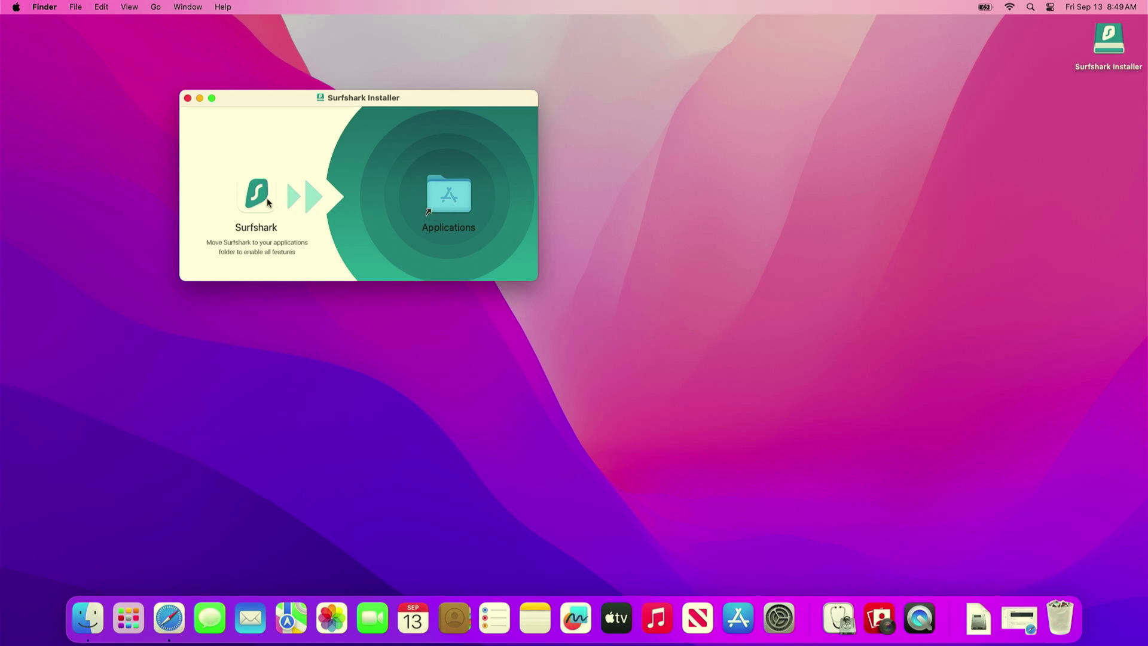
left_click_drag(257, 203, 446, 203)
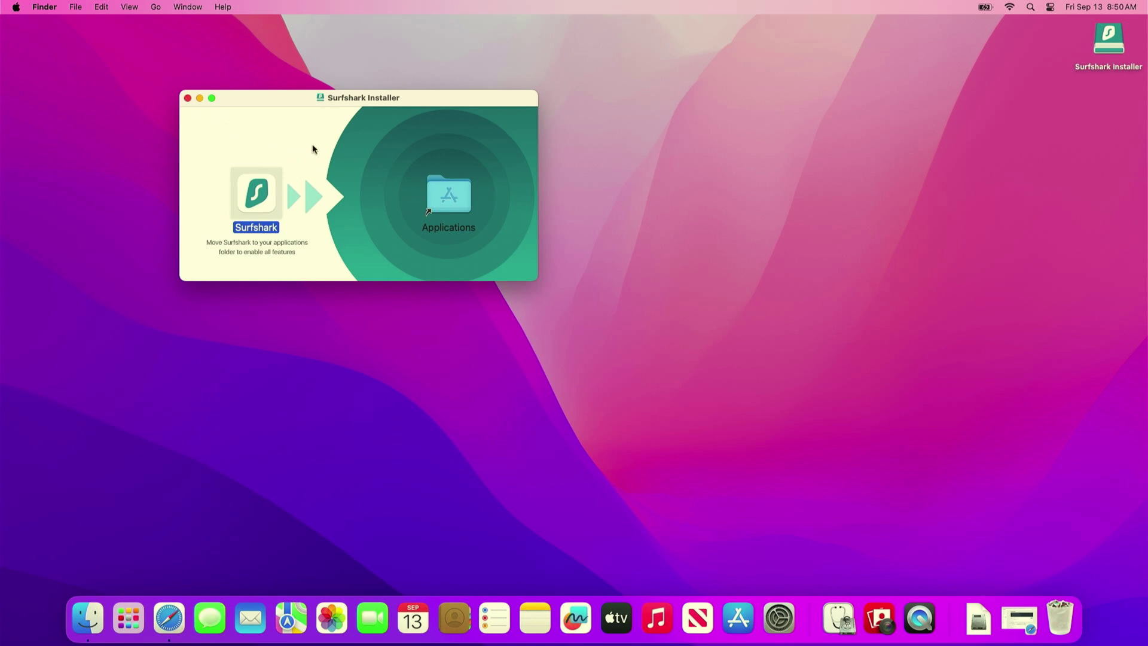
left_click(187, 98)
Launch Surfshark from the Finder Applications folder and approve opening the internet-downloaded app.
left_click(85, 628)
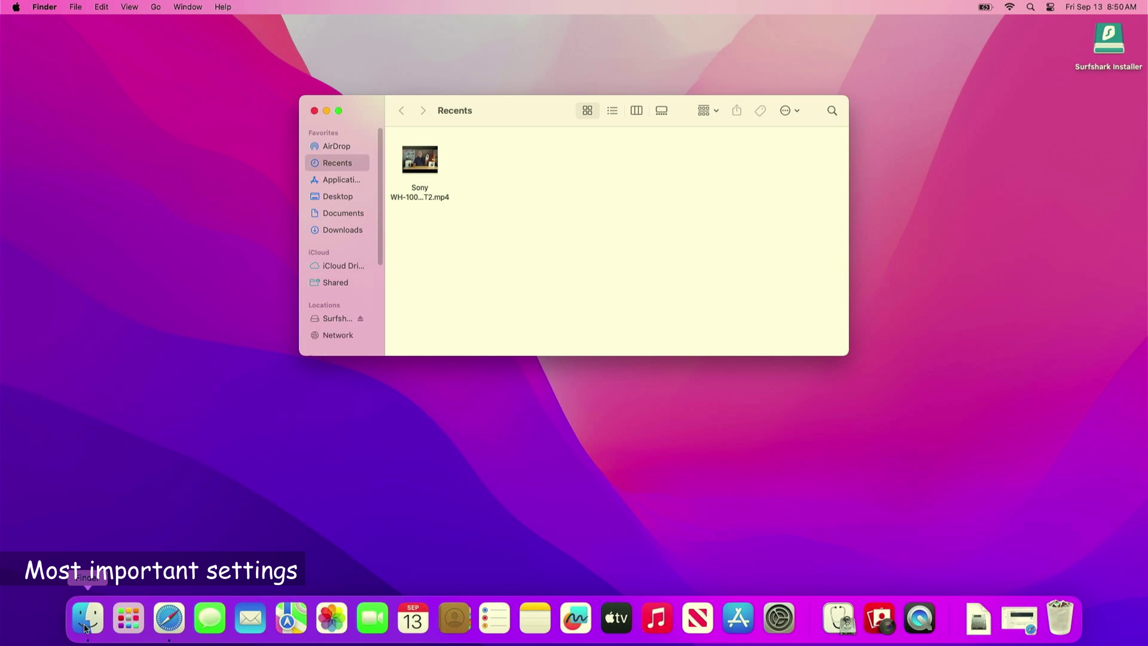
left_click(338, 181)
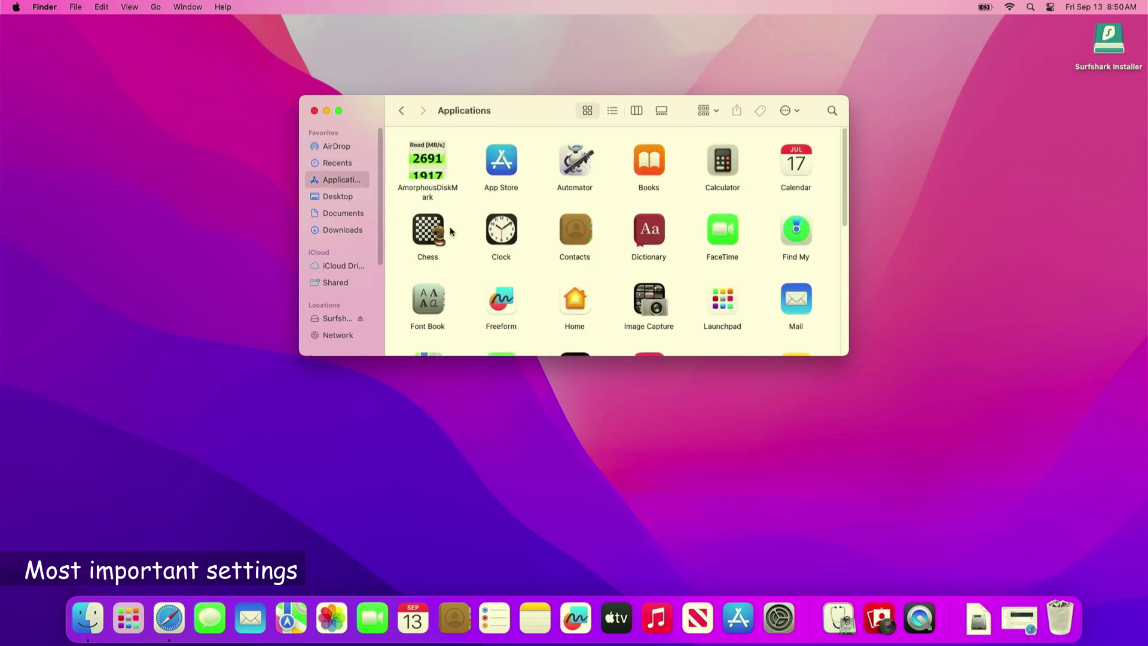
scroll(546, 276, "down", 5)
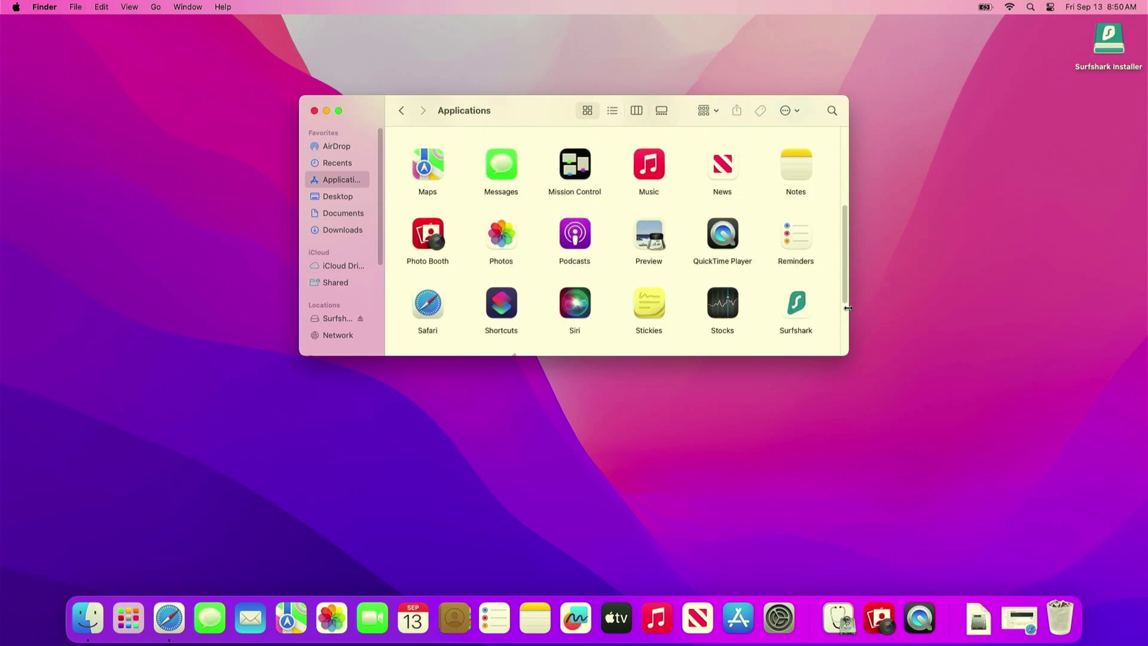
double_click(796, 308)
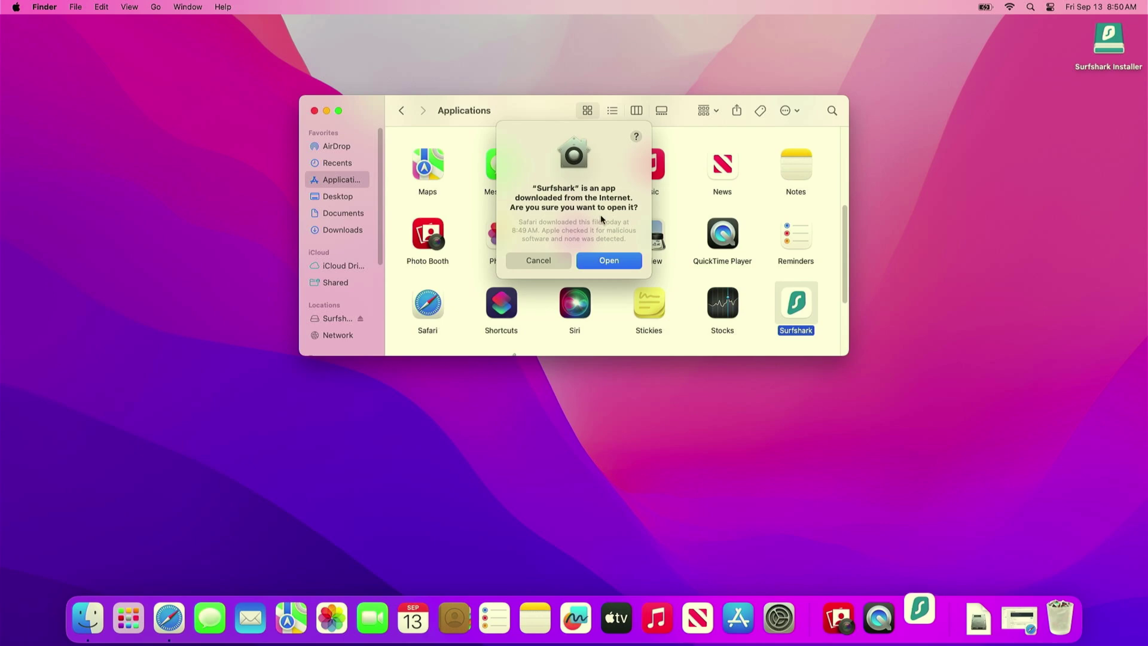
left_click(609, 263)
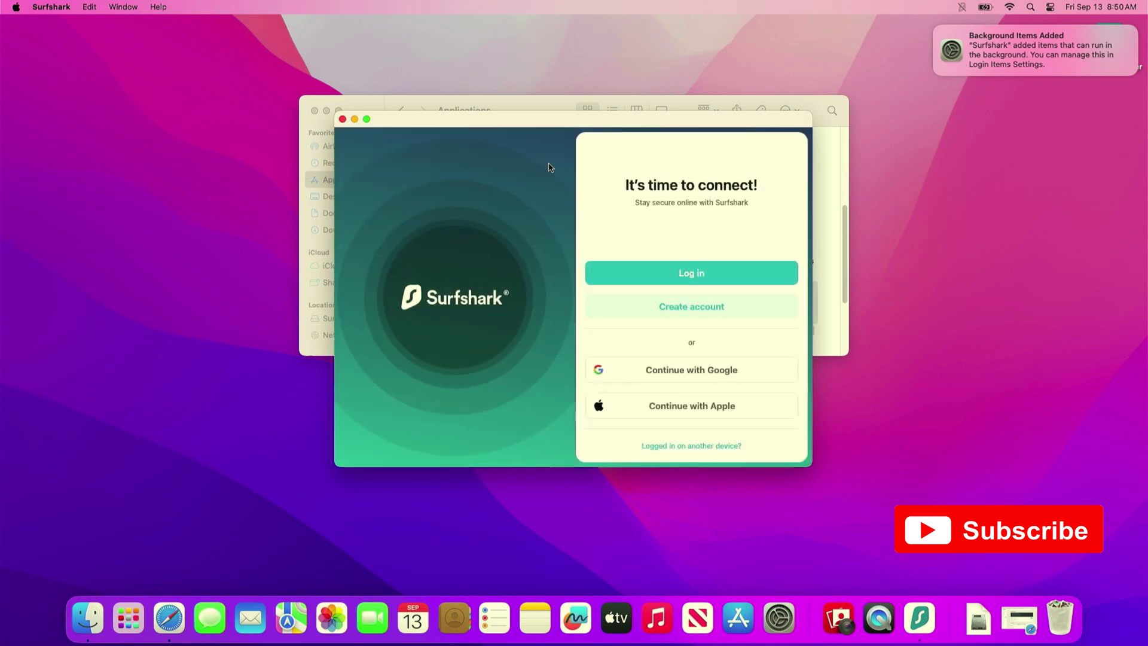
Close the leftover Finder window and sign in to the Surfshark account.
left_click(315, 110)
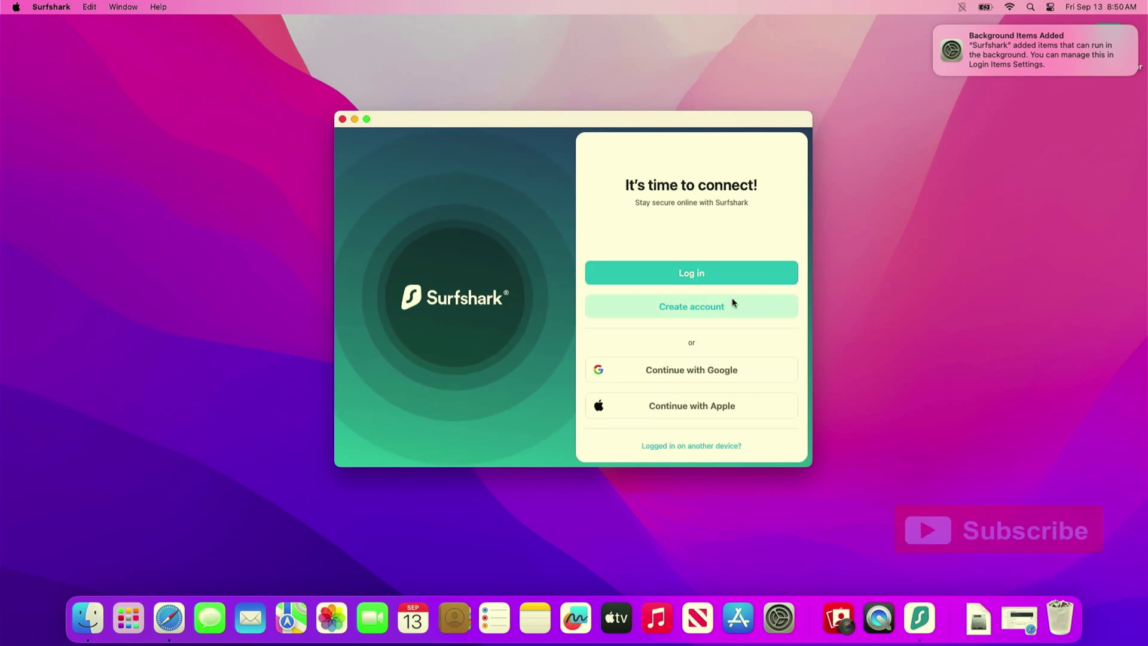
left_click(699, 279)
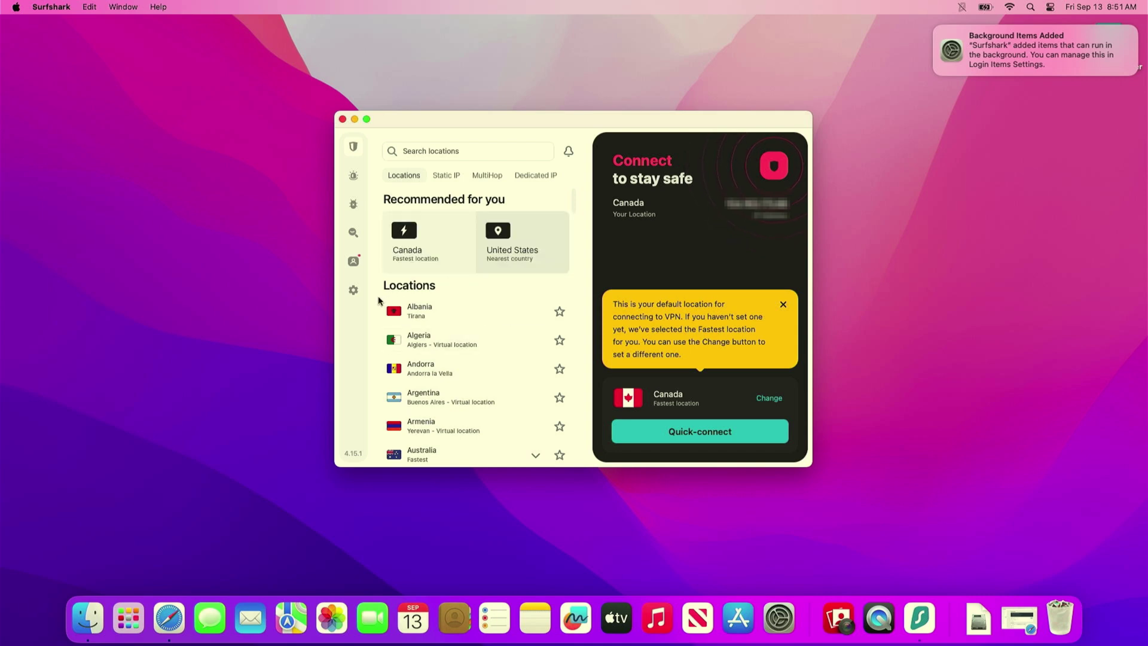
mouse_move(356, 292)
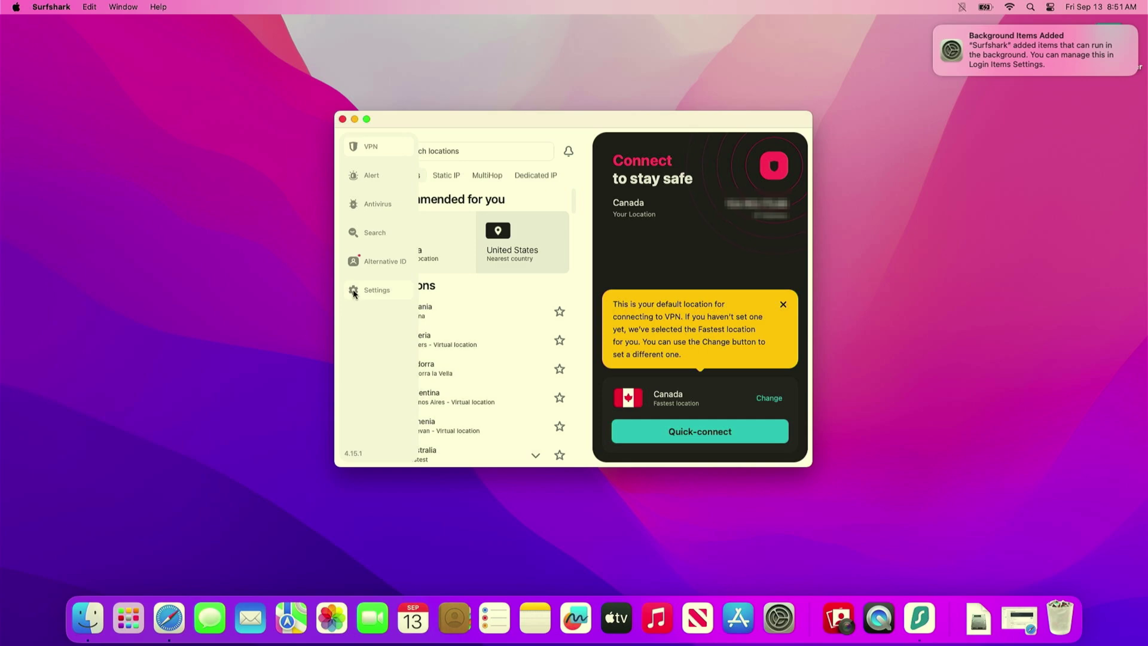
In VPN settings, leave Quick-connect on Fastest location, switch Auto-connect on and view its preferences.
left_click(354, 293)
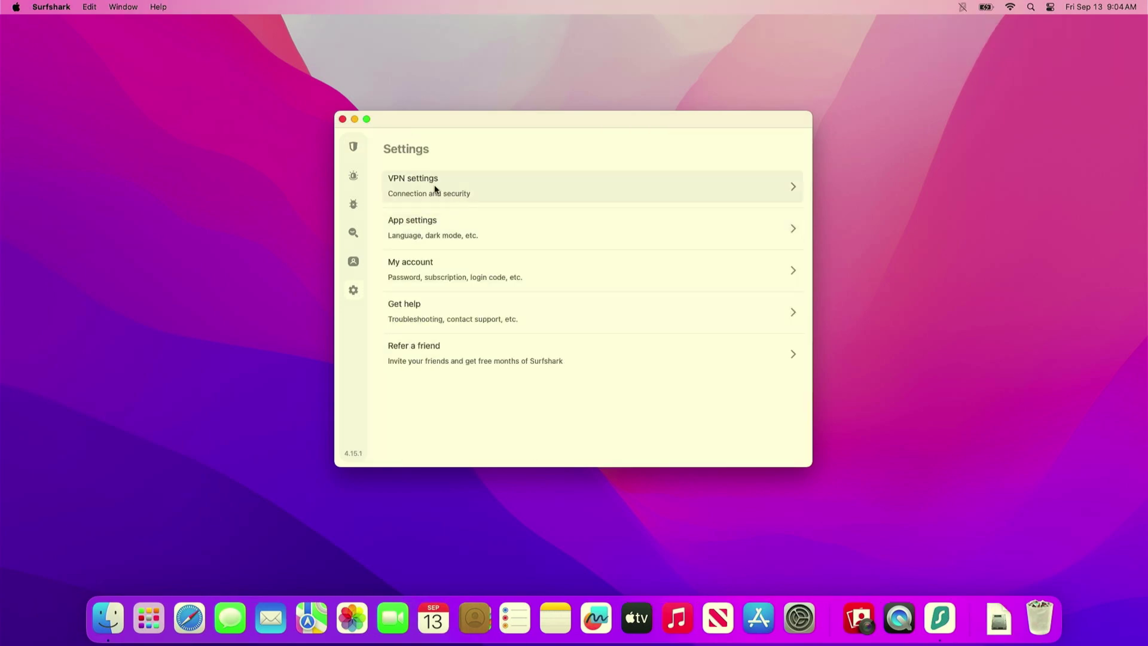
left_click(440, 187)
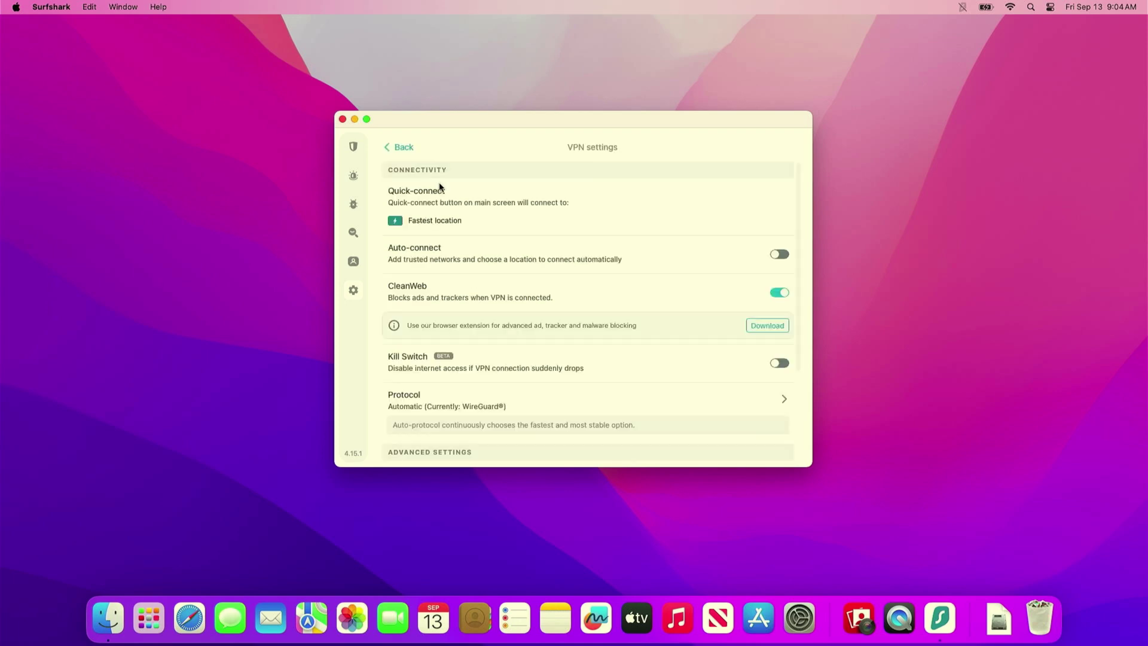
left_click(453, 224)
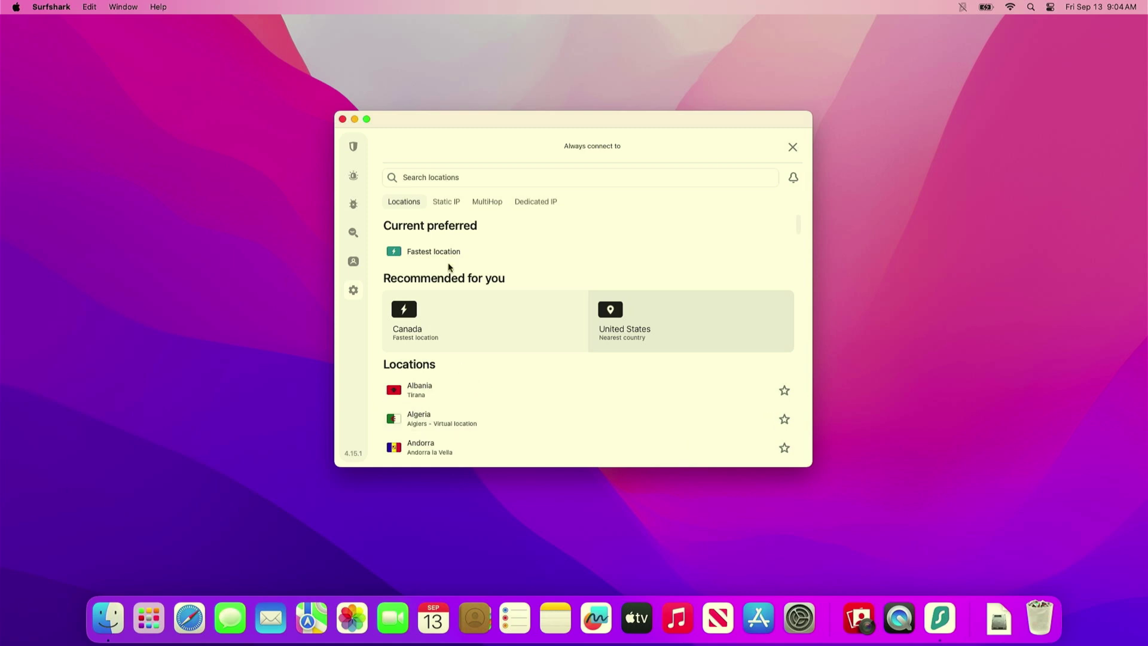
left_click(793, 148)
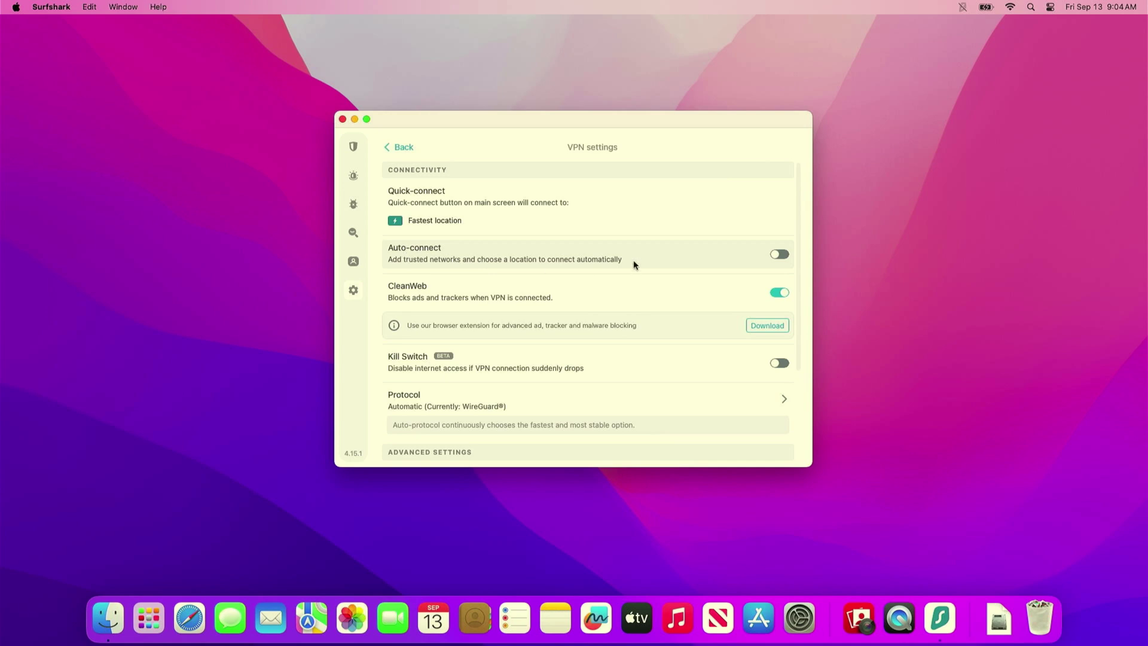
left_click(779, 254)
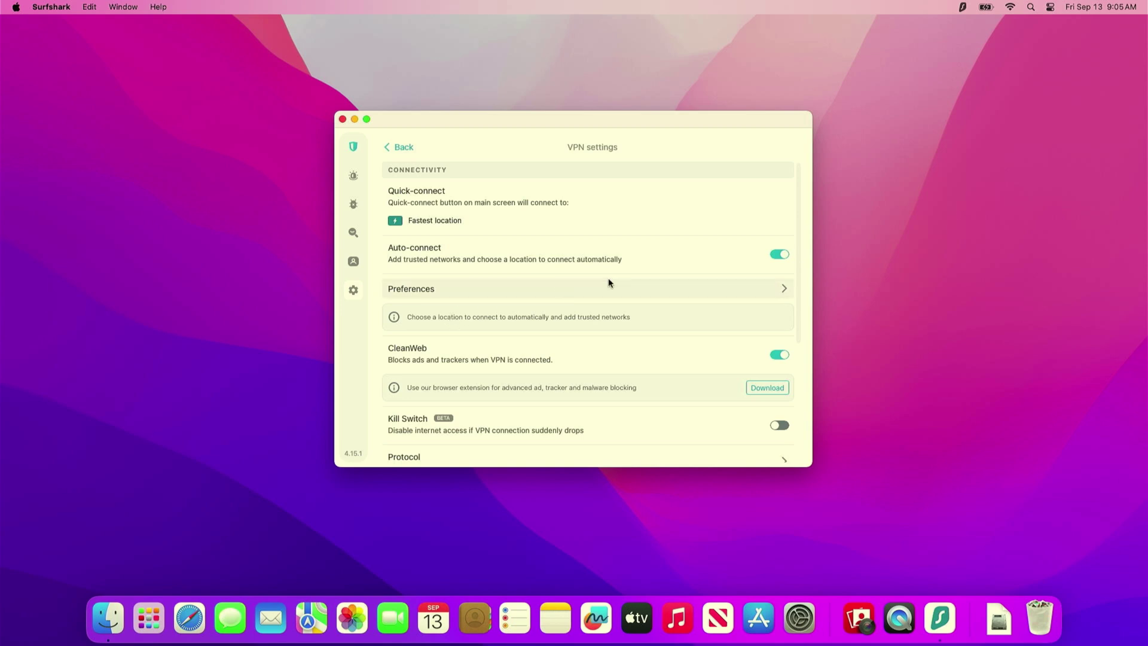
left_click(712, 288)
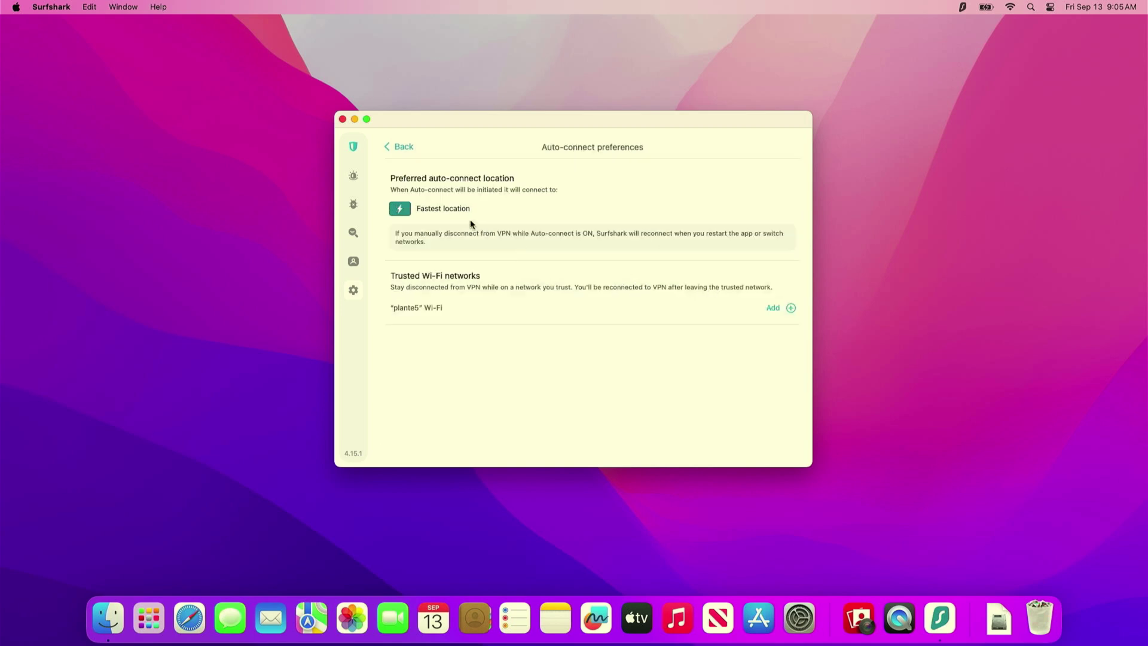
Go back to VPN settings and scroll down to CleanWeb, Kill Switch and Protocol.
left_click(387, 147)
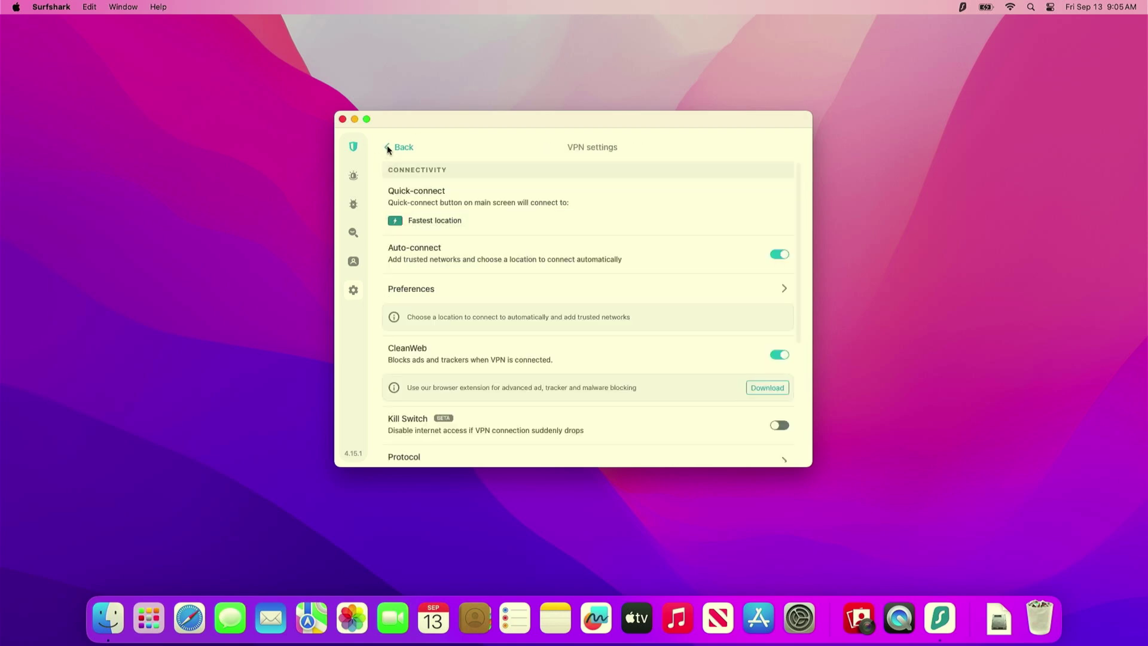
scroll(451, 292, "down", 3)
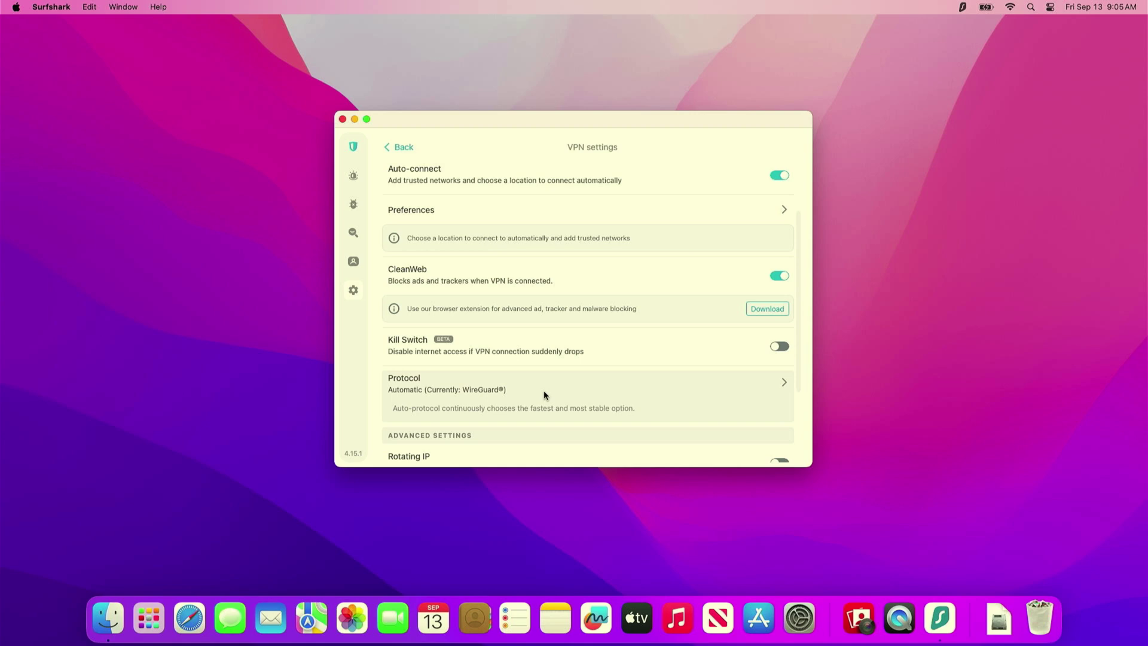
Switch on Rotating IP under Advanced settings and return to the main Settings list.
scroll(544, 395, "down", 4)
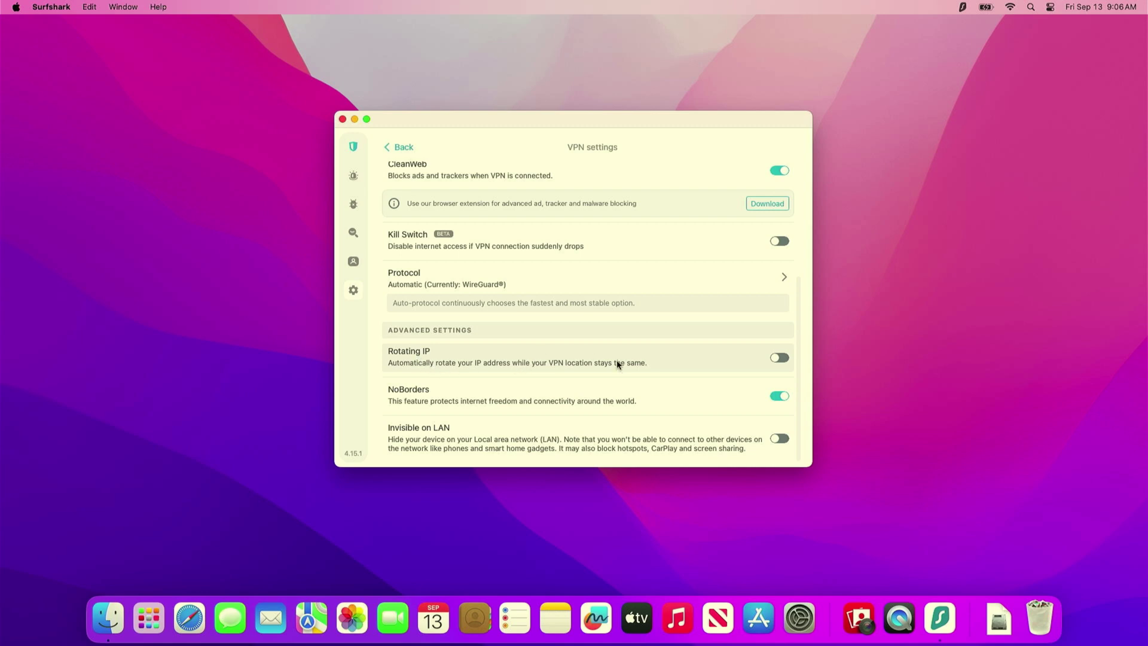
left_click(783, 360)
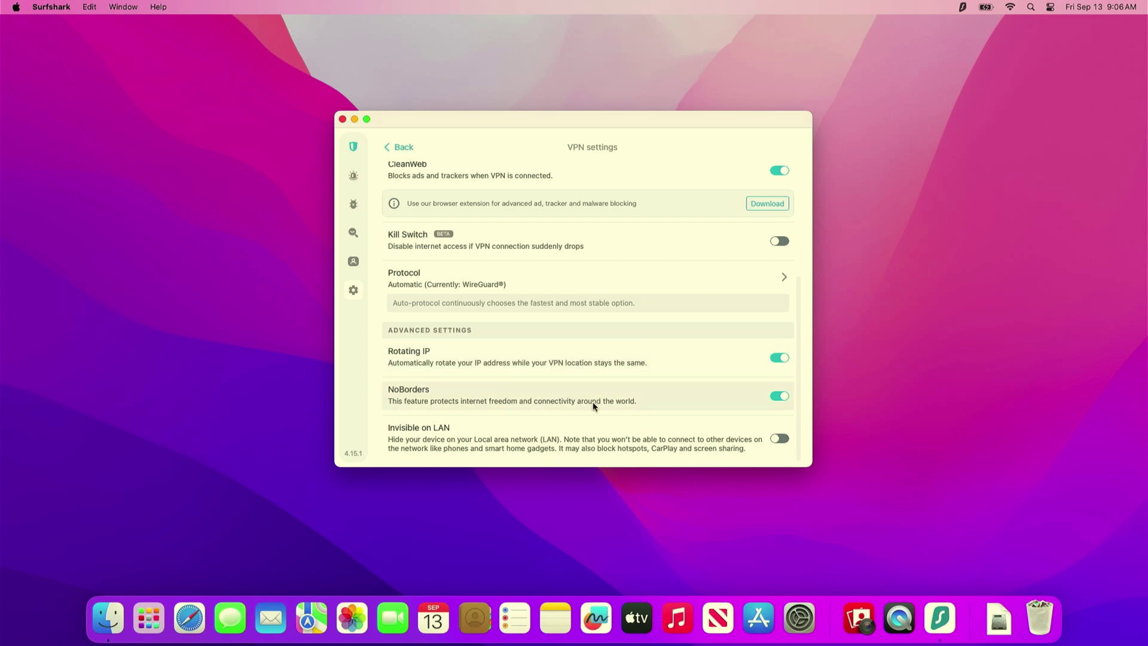
left_click(388, 152)
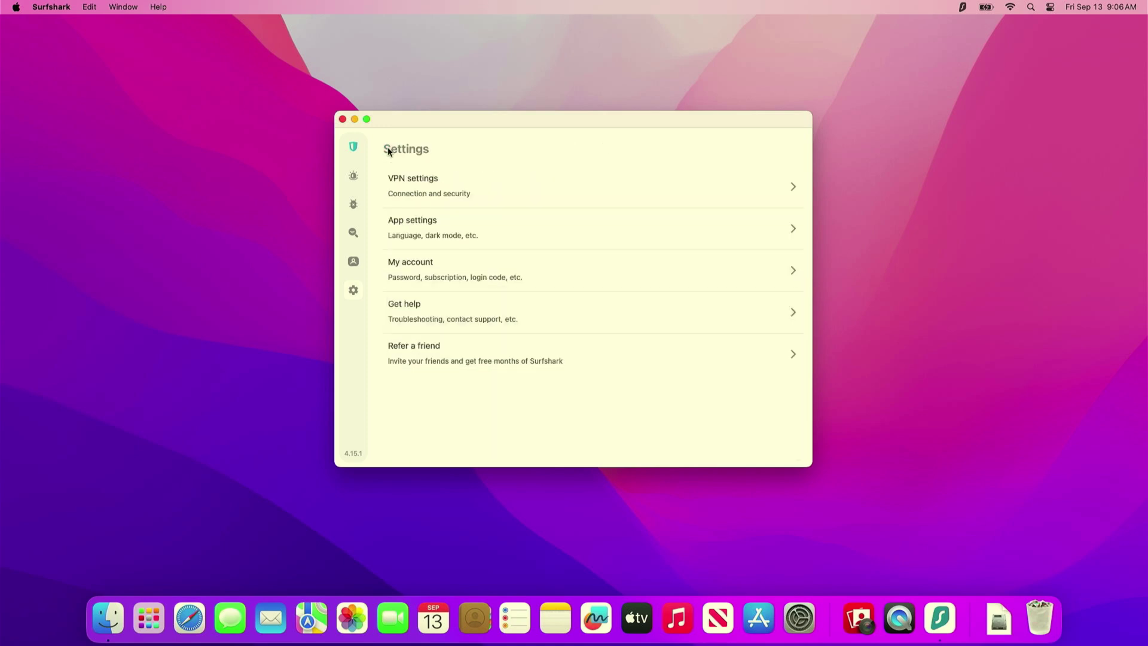
Look at App settings, then switch to the Alternative ID page from the sidebar.
left_click(429, 231)
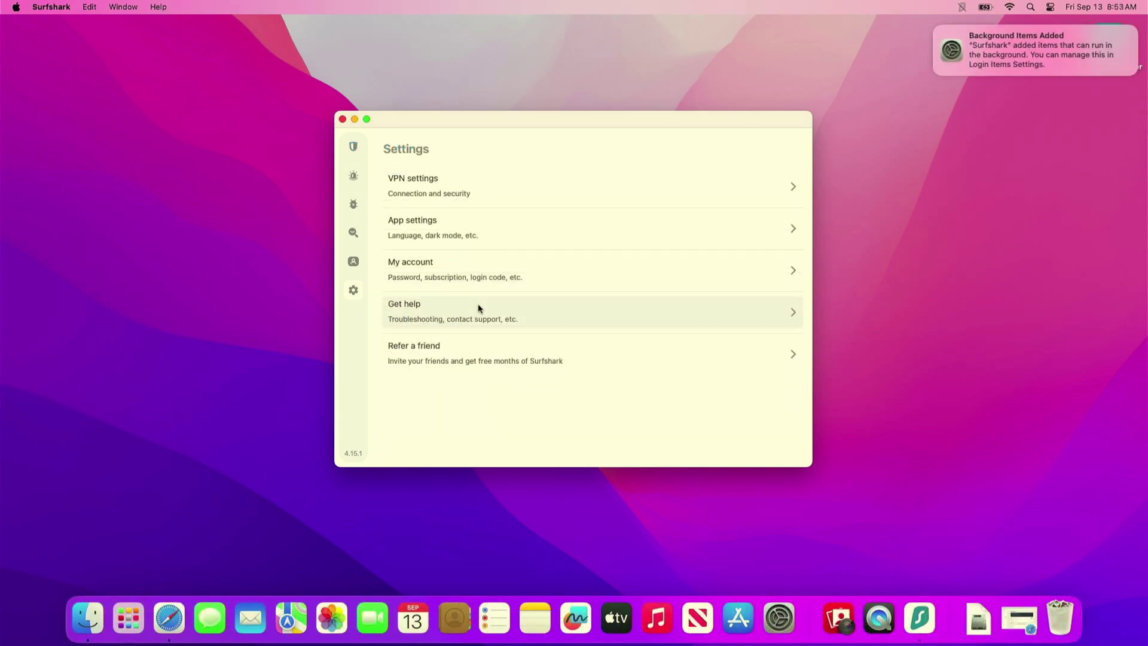
mouse_move(354, 270)
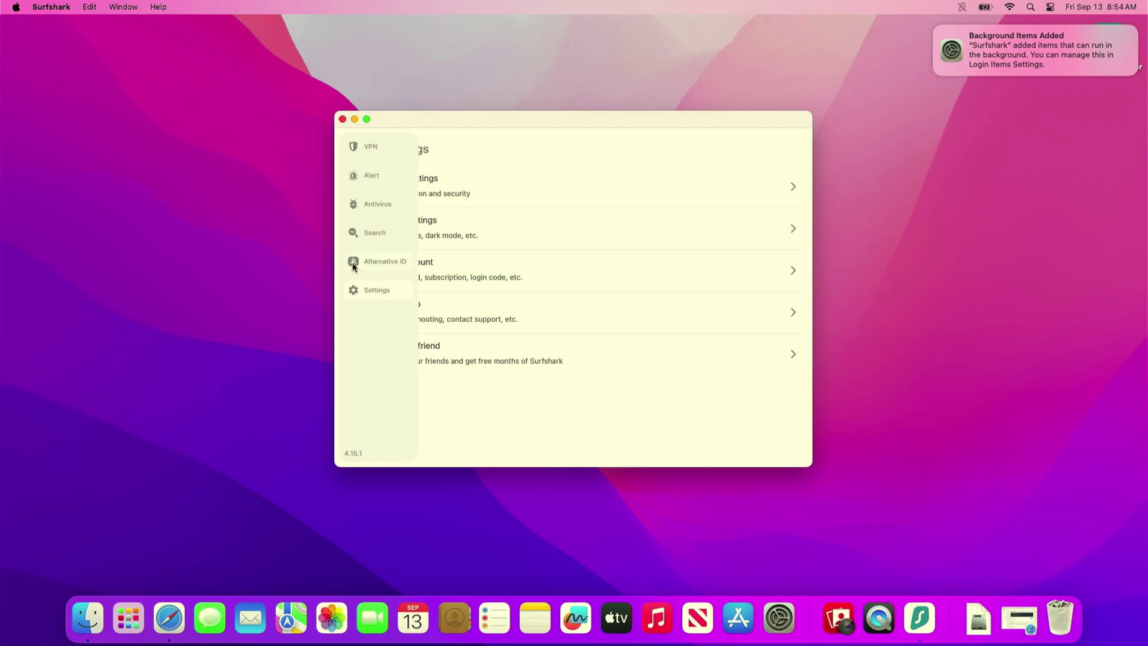
left_click(353, 266)
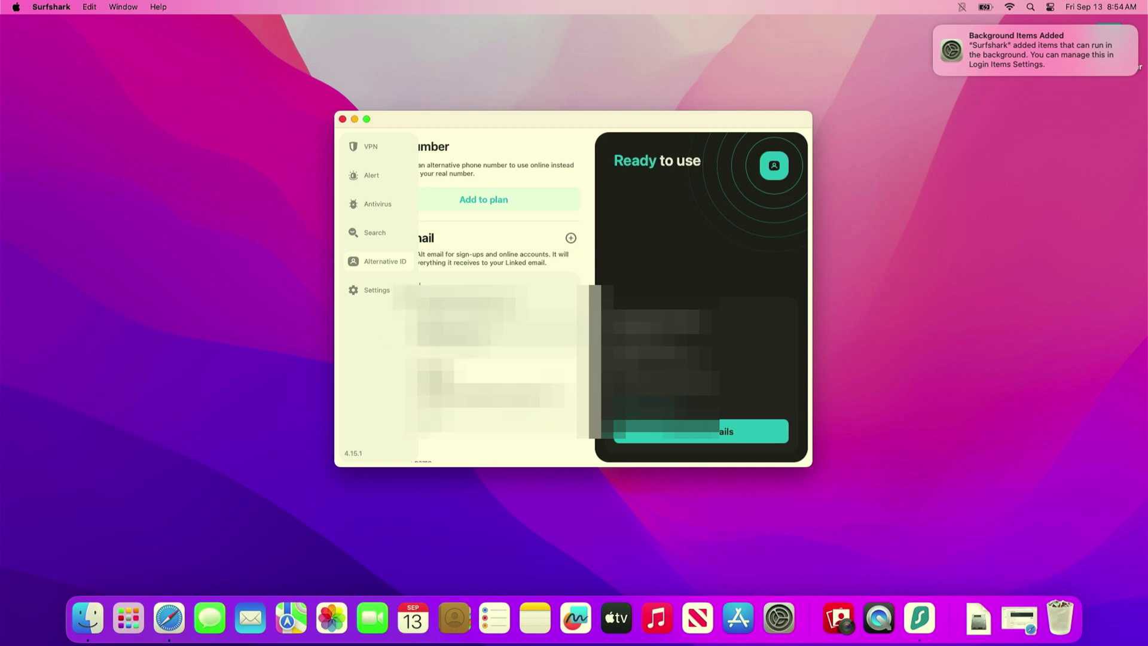
Search the VPN locations for 'france' and pick the France – Paris server.
left_click(366, 152)
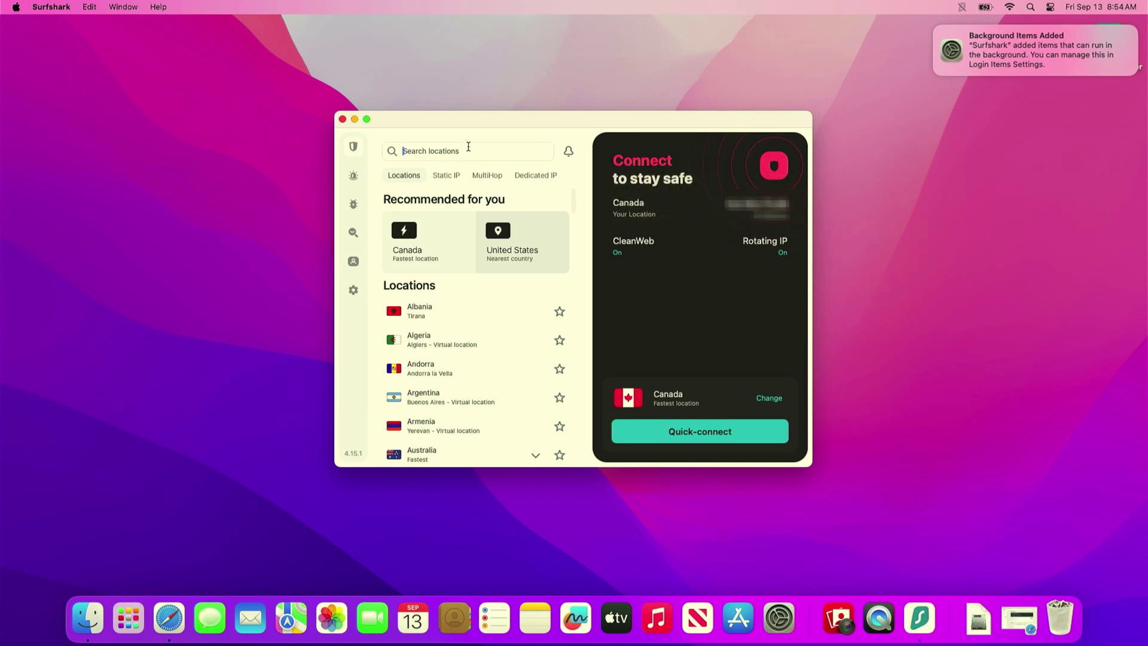
type("france")
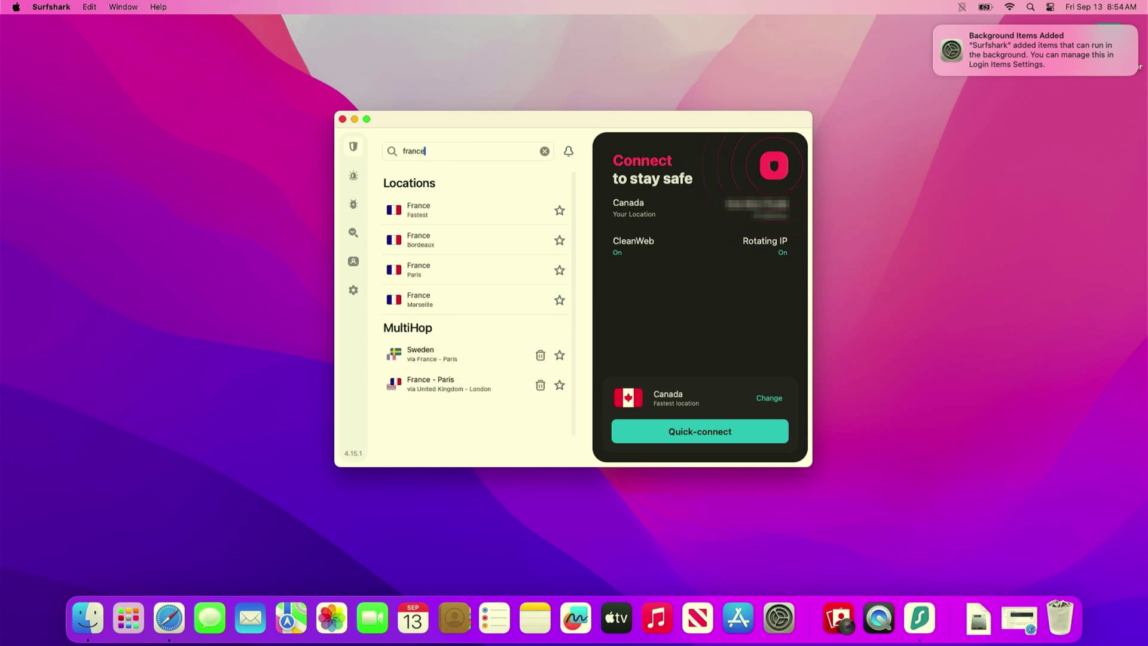
left_click(428, 275)
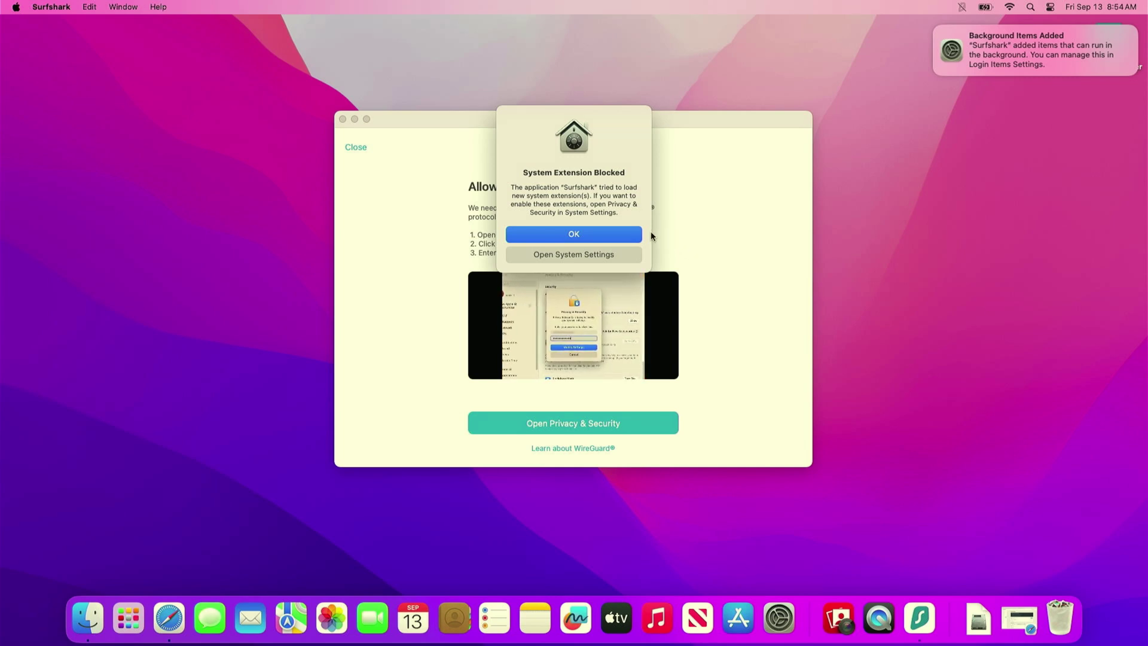
Approve the blocked extension by enabling Surfshark's Finder extensions under Added extensions in System Settings.
left_click(567, 256)
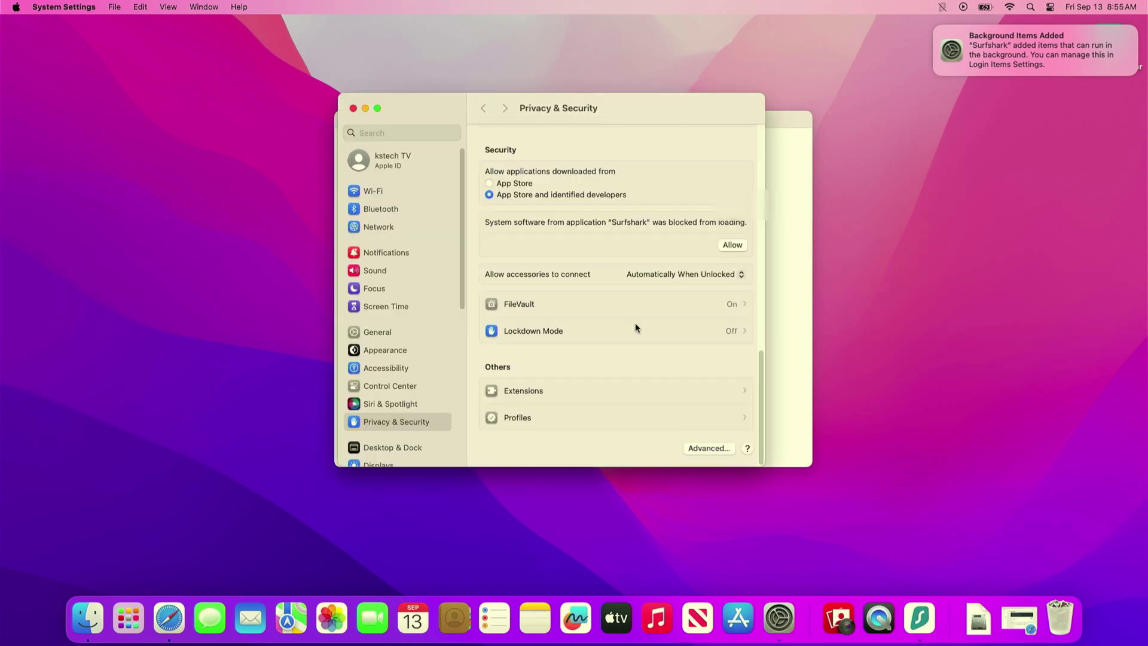
left_click(550, 391)
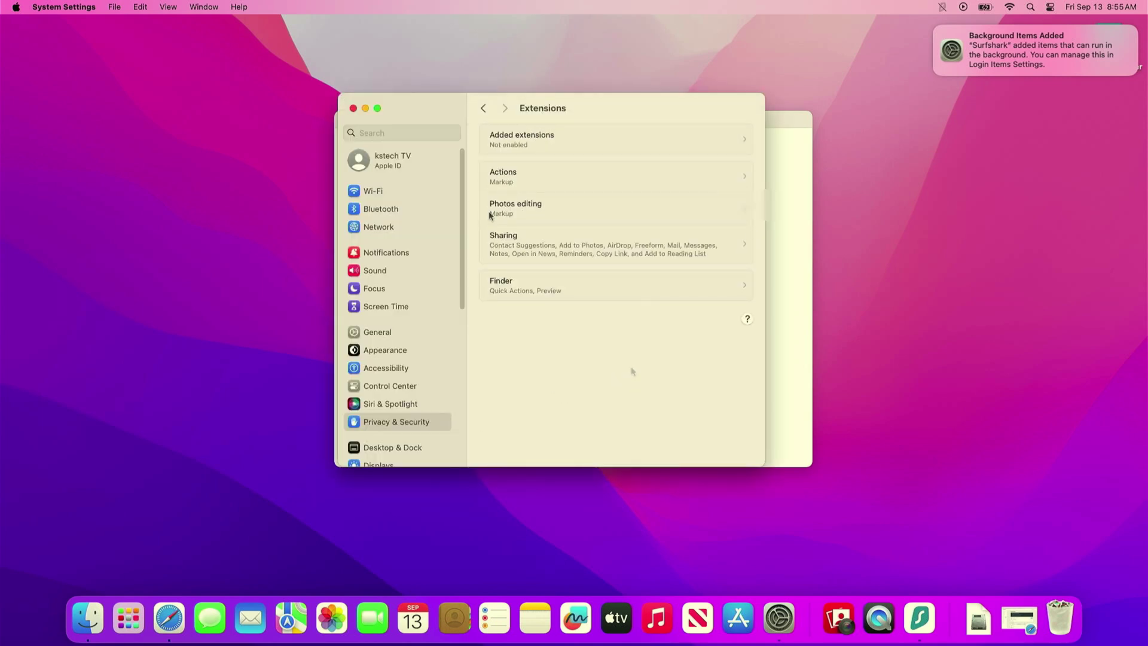
left_click(545, 139)
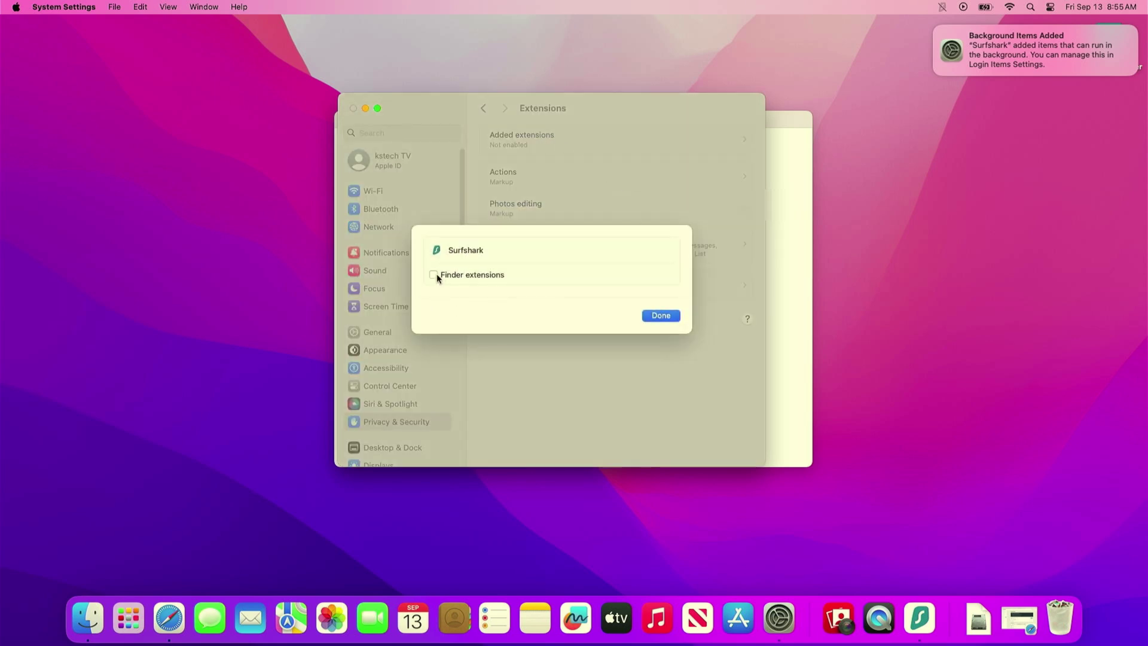
left_click(663, 317)
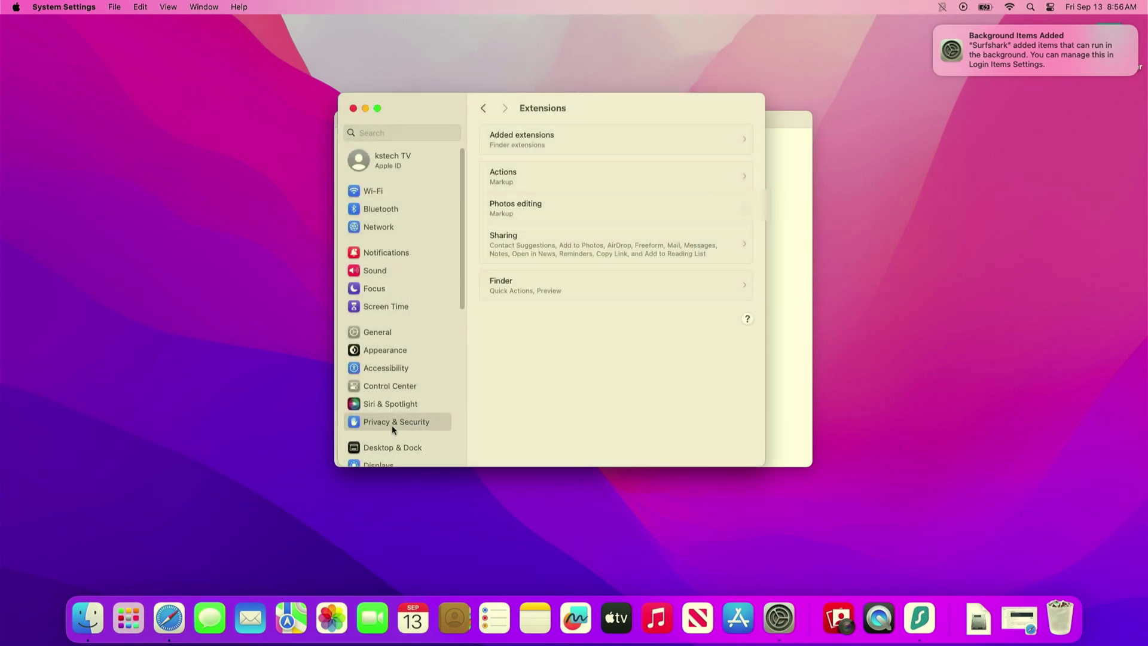
left_click(393, 423)
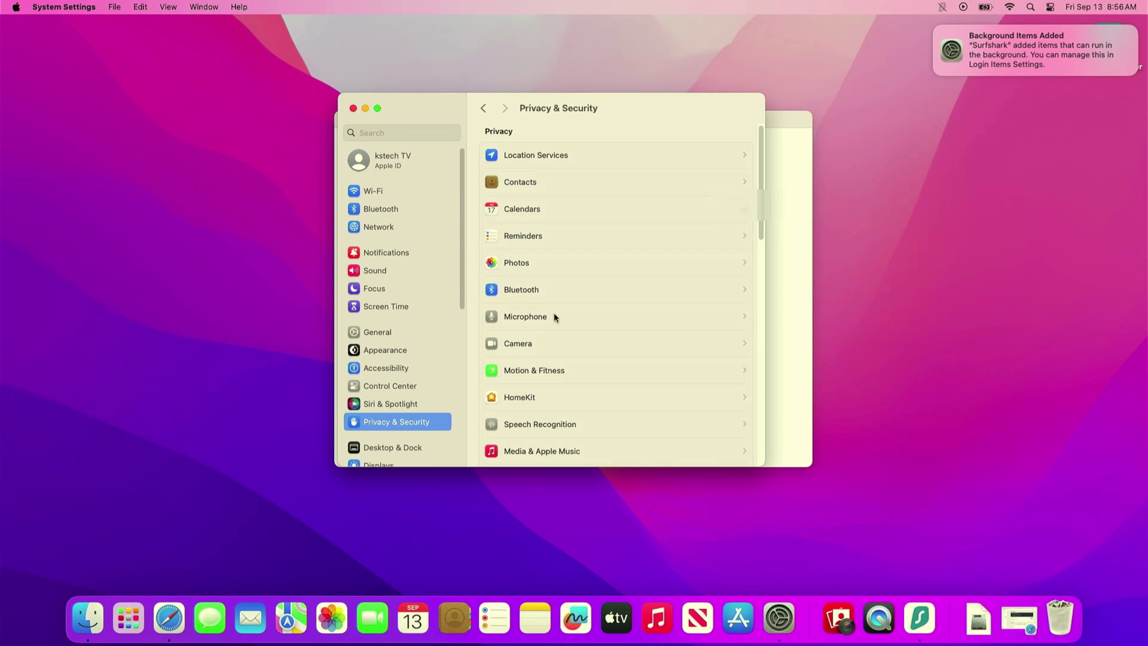
Allow Surfshark's blocked system software in Privacy & Security, unlocking with the account password.
scroll(558, 317, "down", 15)
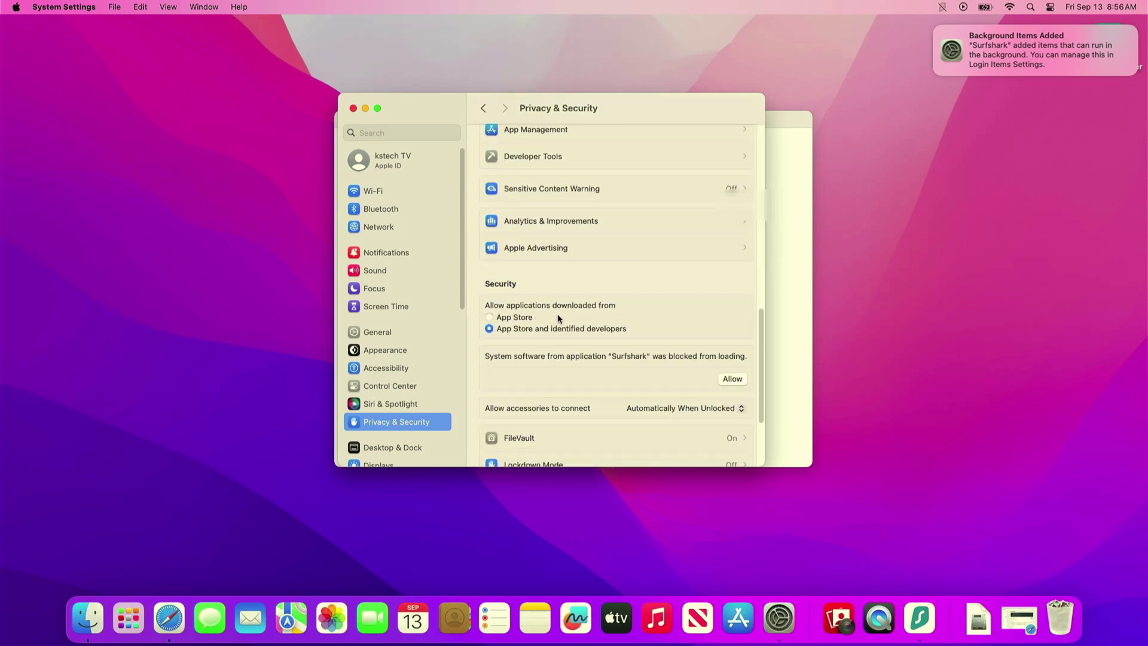
scroll(557, 317, "down", 2)
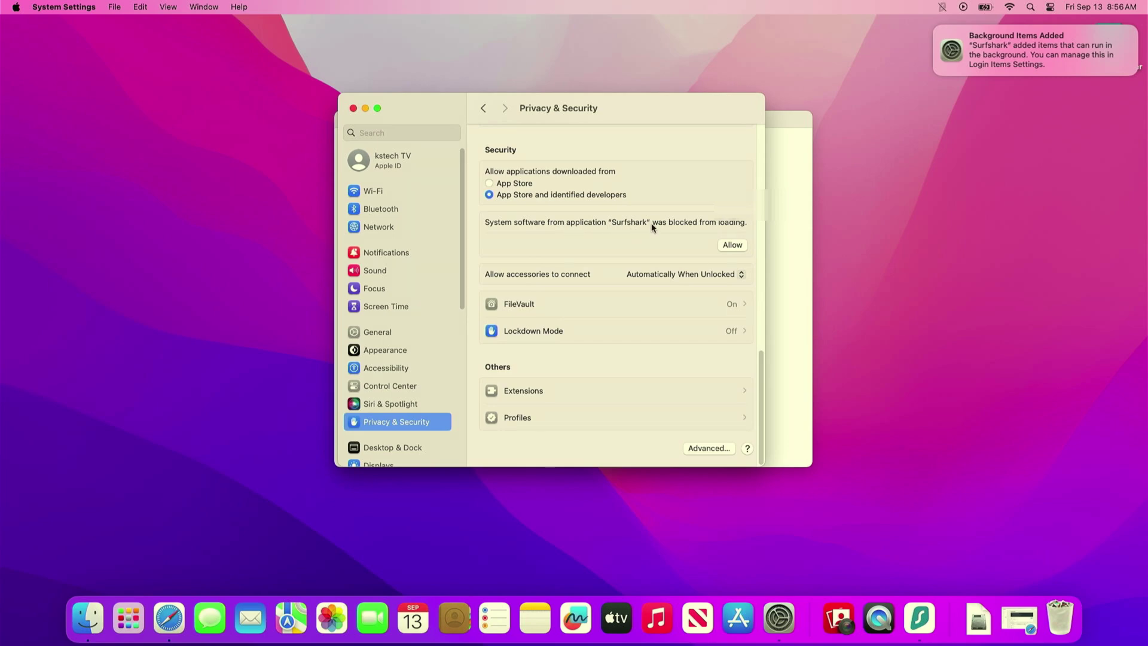
left_click(732, 245)
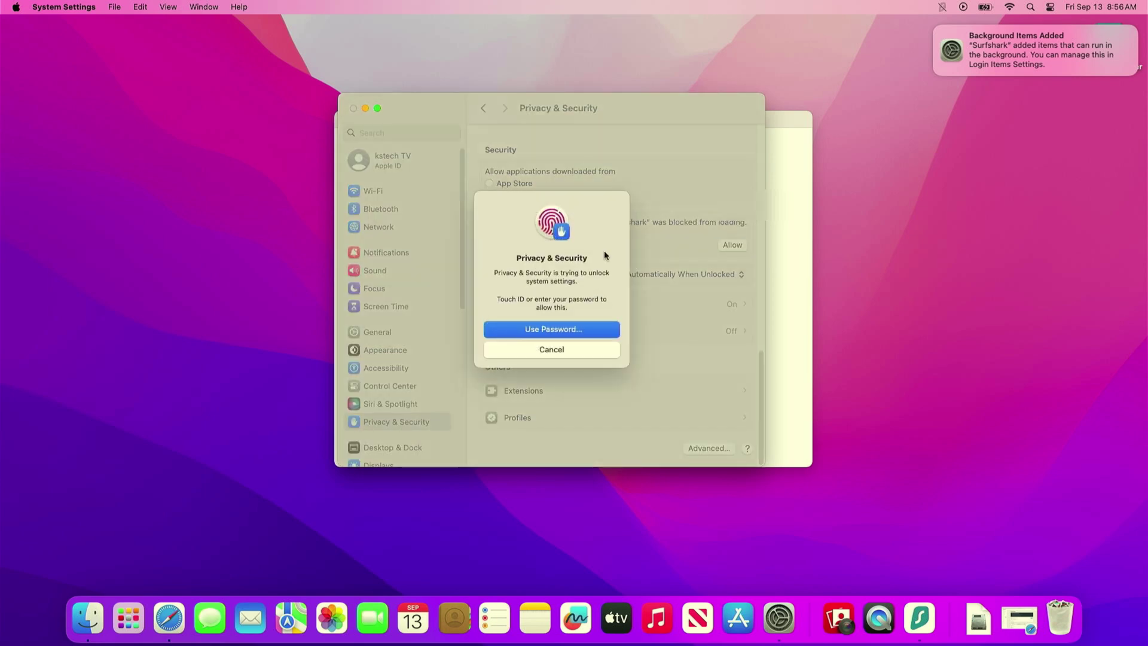
left_click(560, 330)
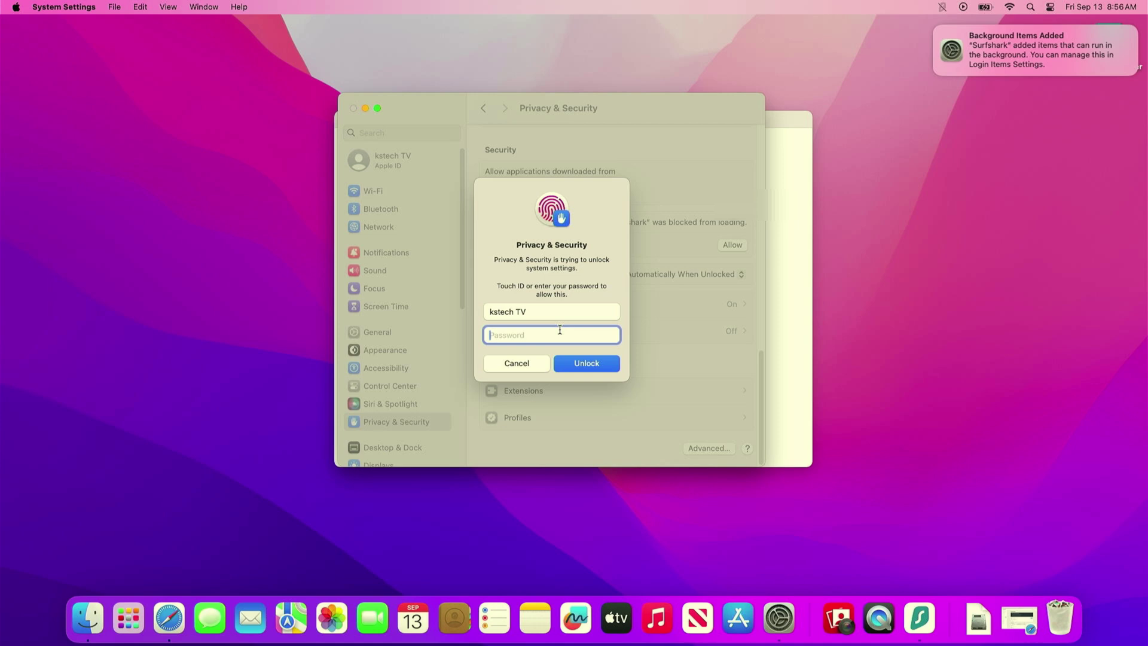
type("••••••••••••••")
left_click(587, 364)
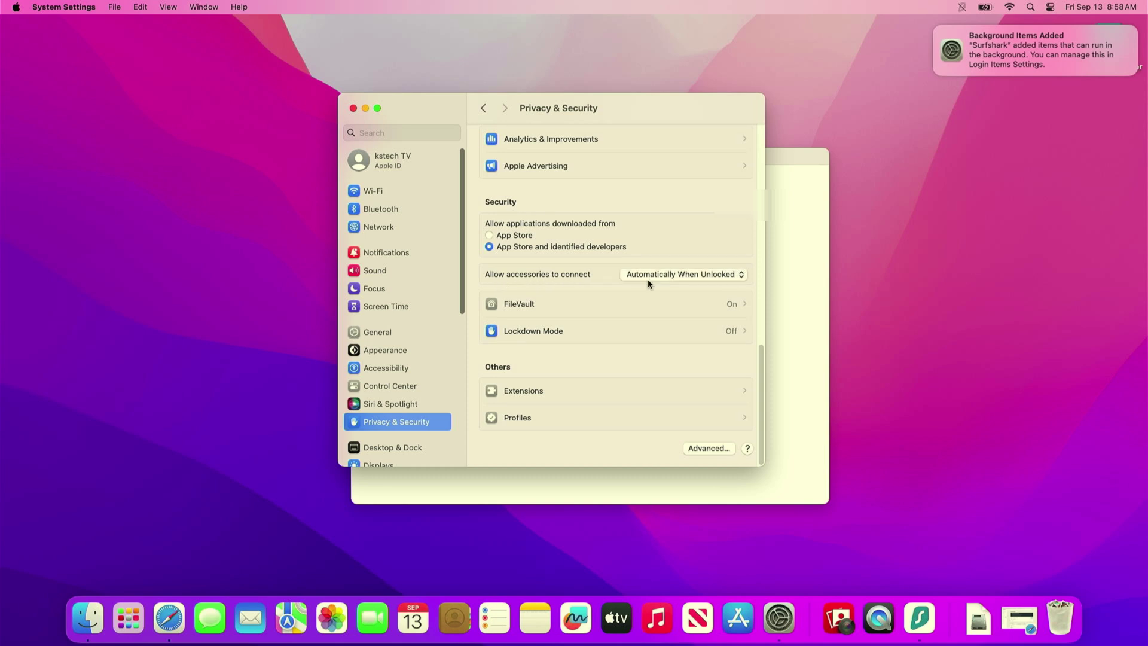
Set Allow accessories to connect to Always and close System Settings.
left_click(676, 280)
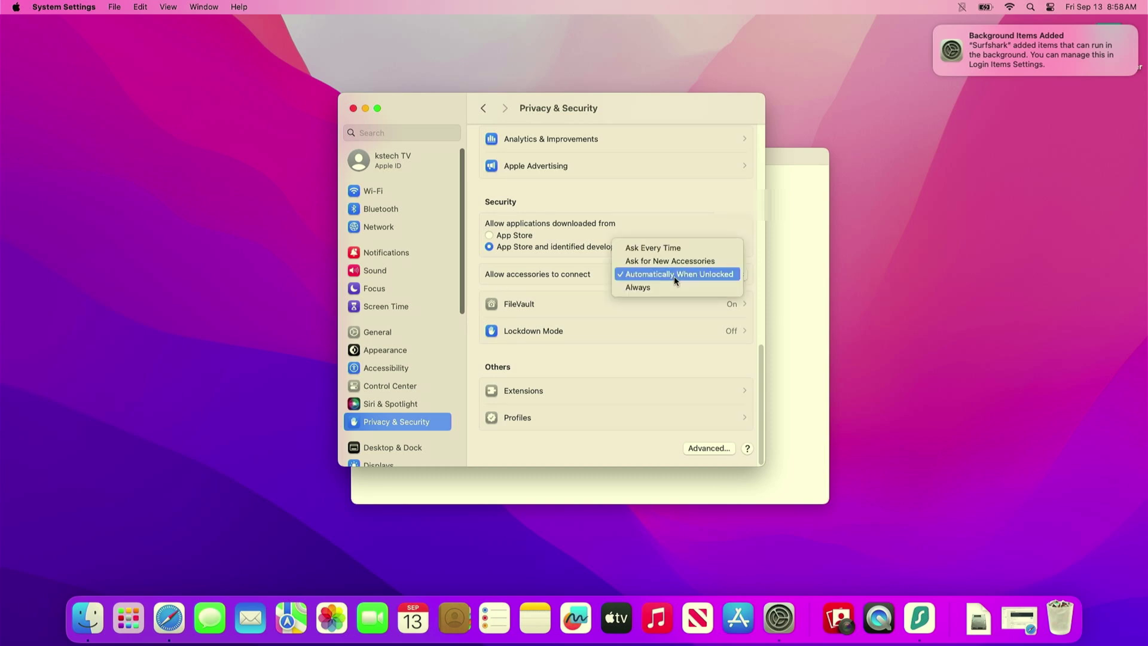
left_click(644, 290)
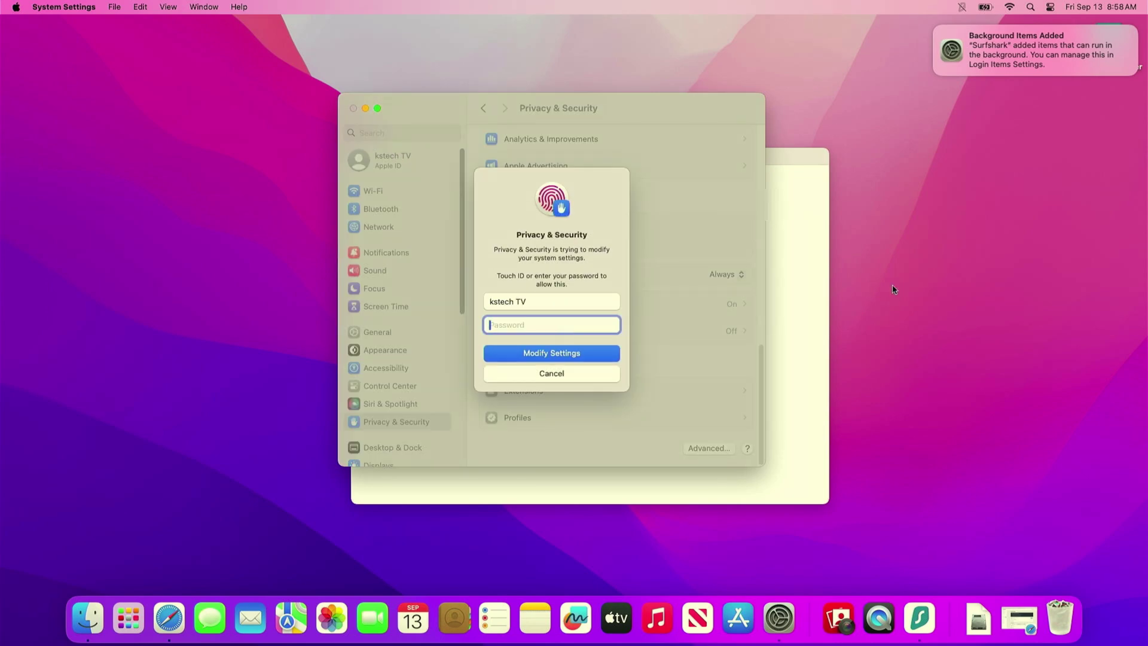
left_click(353, 109)
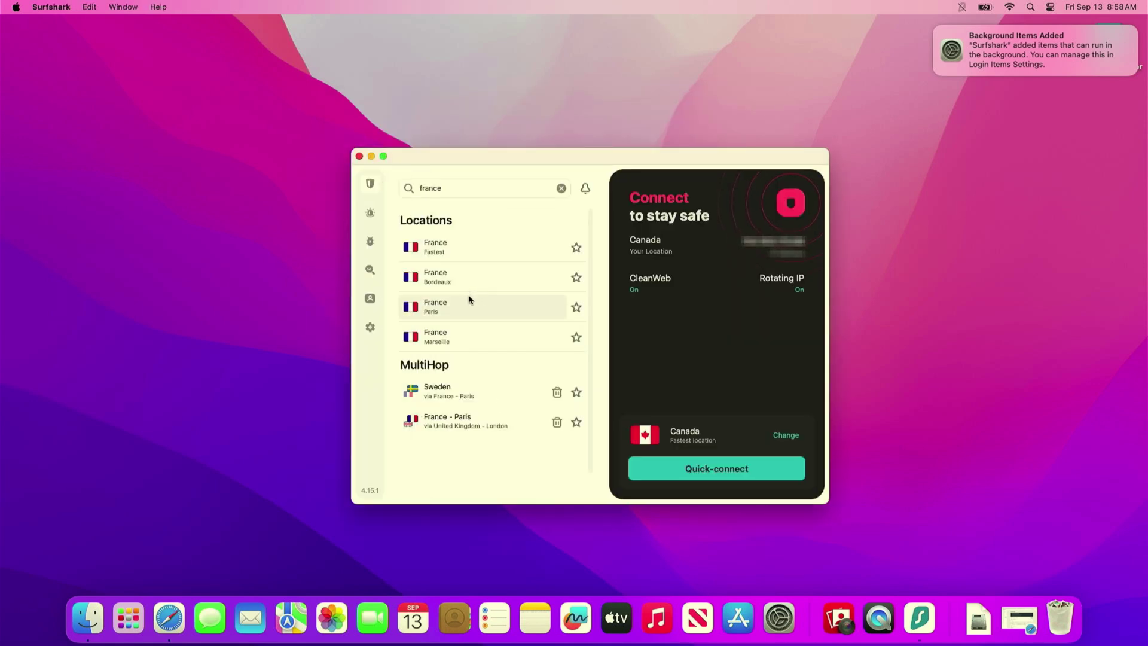
Connect to France – Paris, permit adding the VPN configuration, and dismiss the rating prompt.
left_click(438, 311)
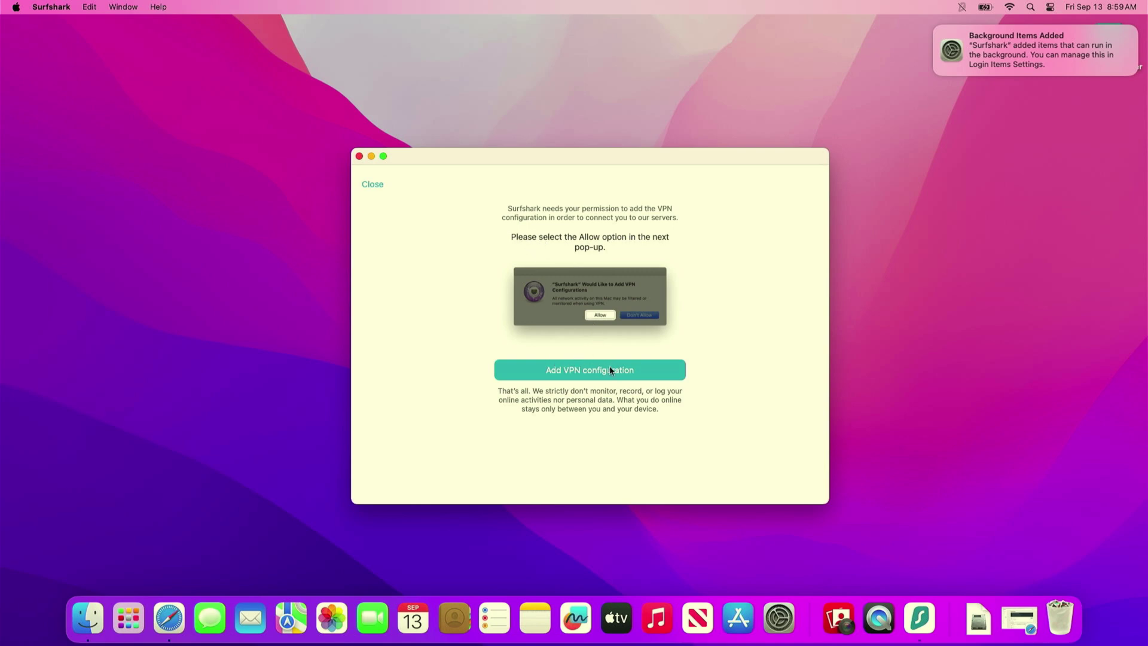
left_click(576, 371)
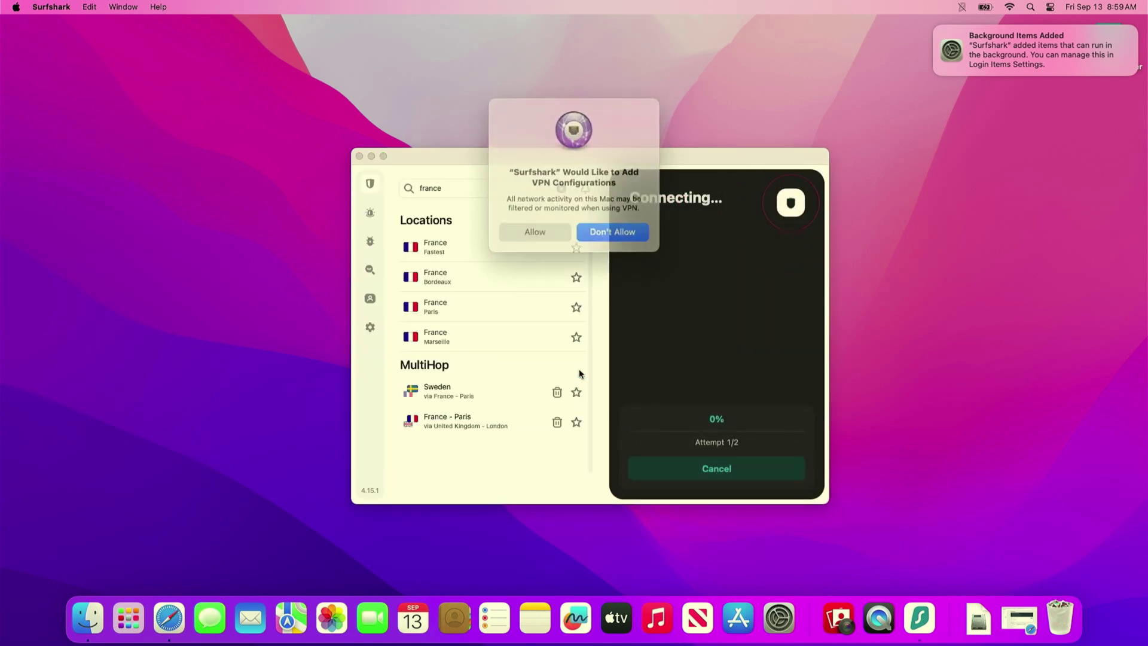
left_click(537, 227)
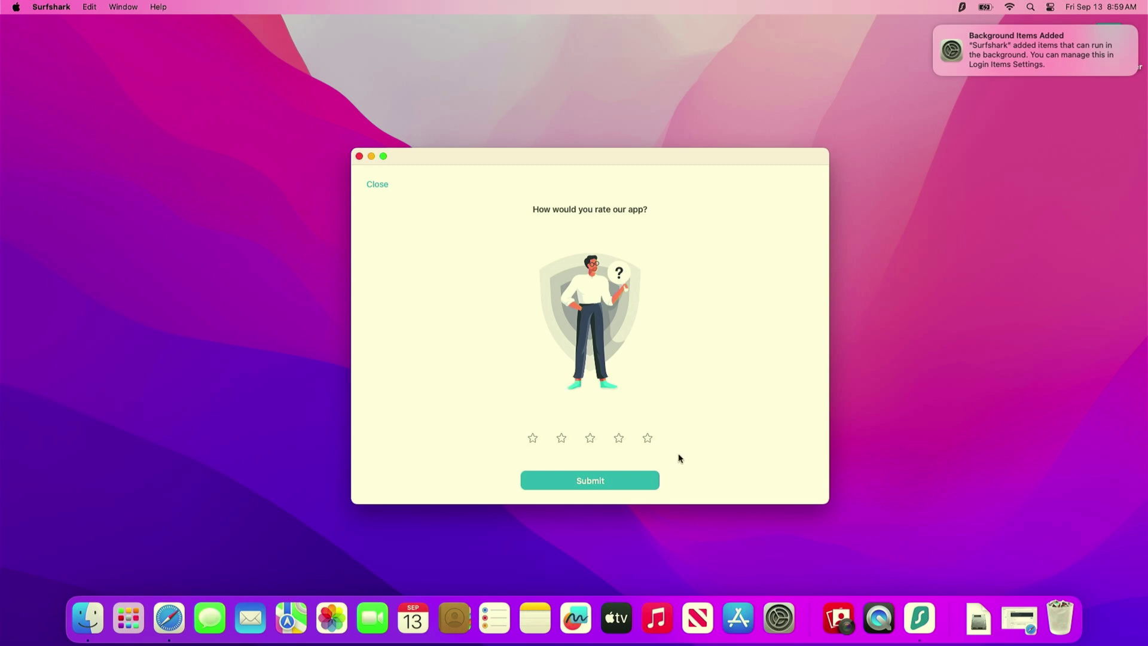
left_click(371, 187)
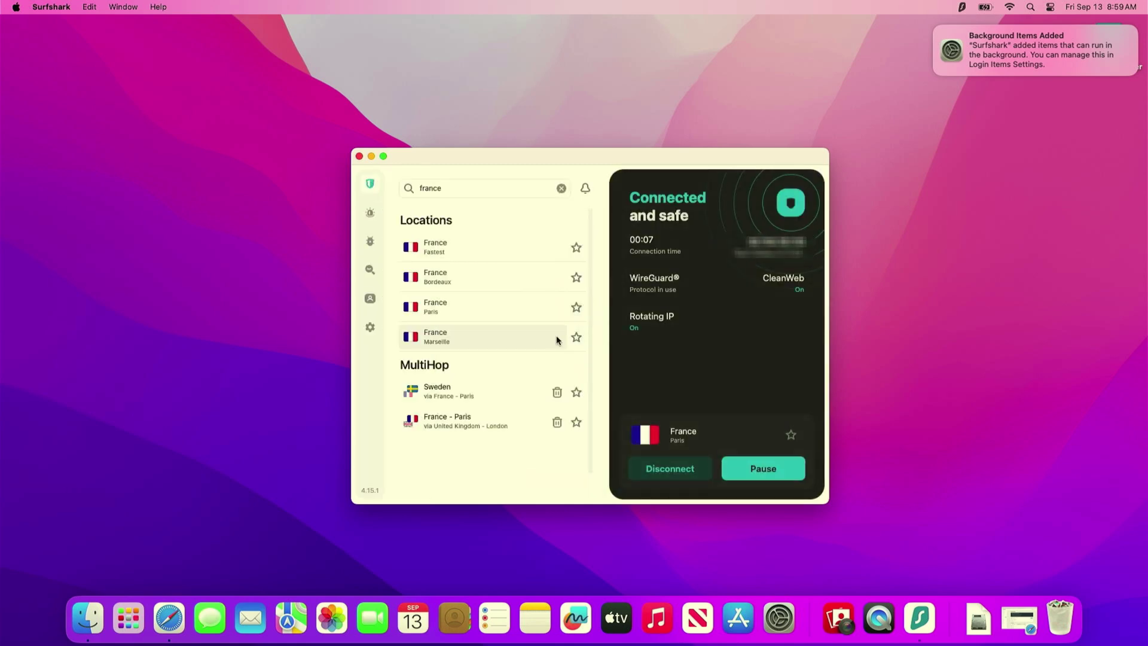
Disconnect from France – Paris and quick-connect to the fastest location, Canada.
left_click(672, 469)
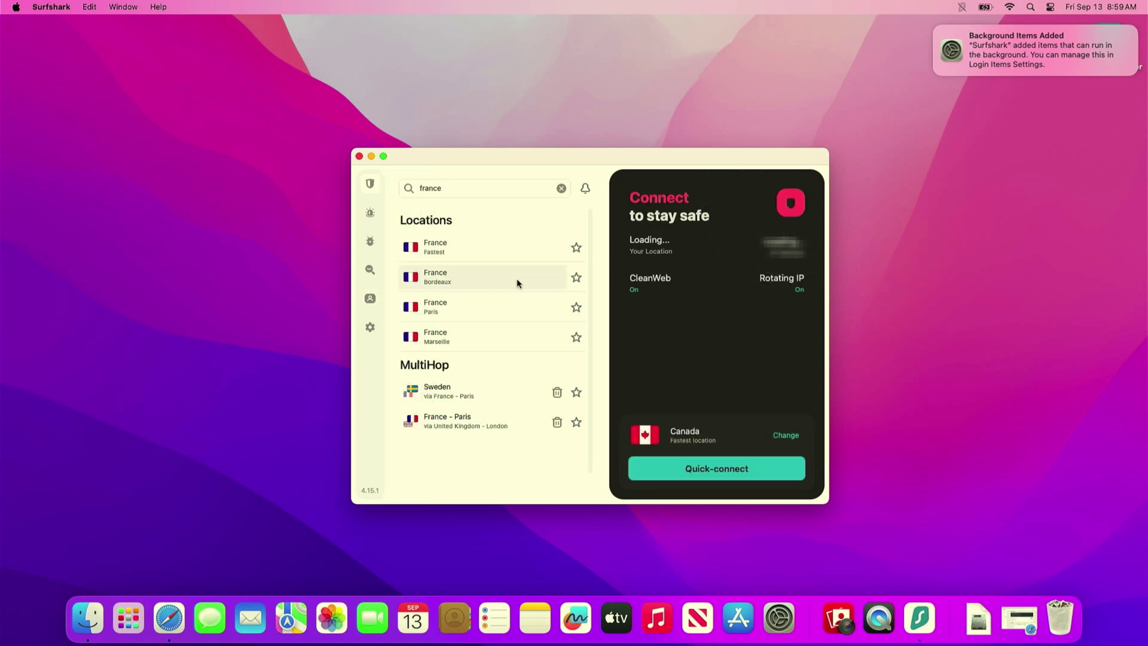
left_click(707, 478)
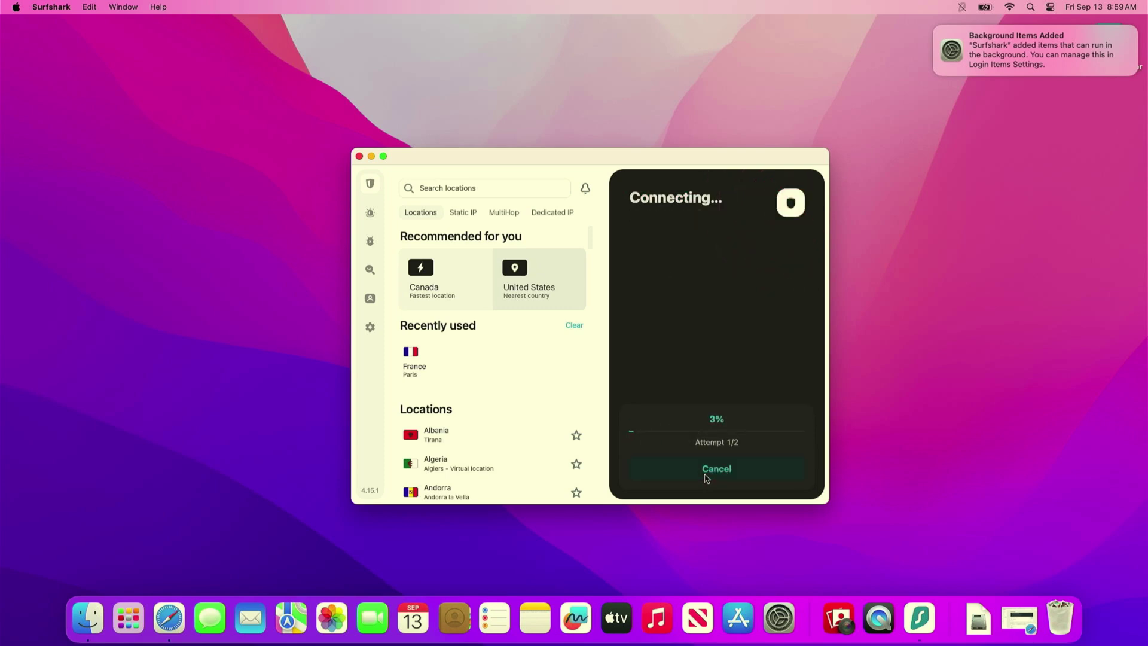